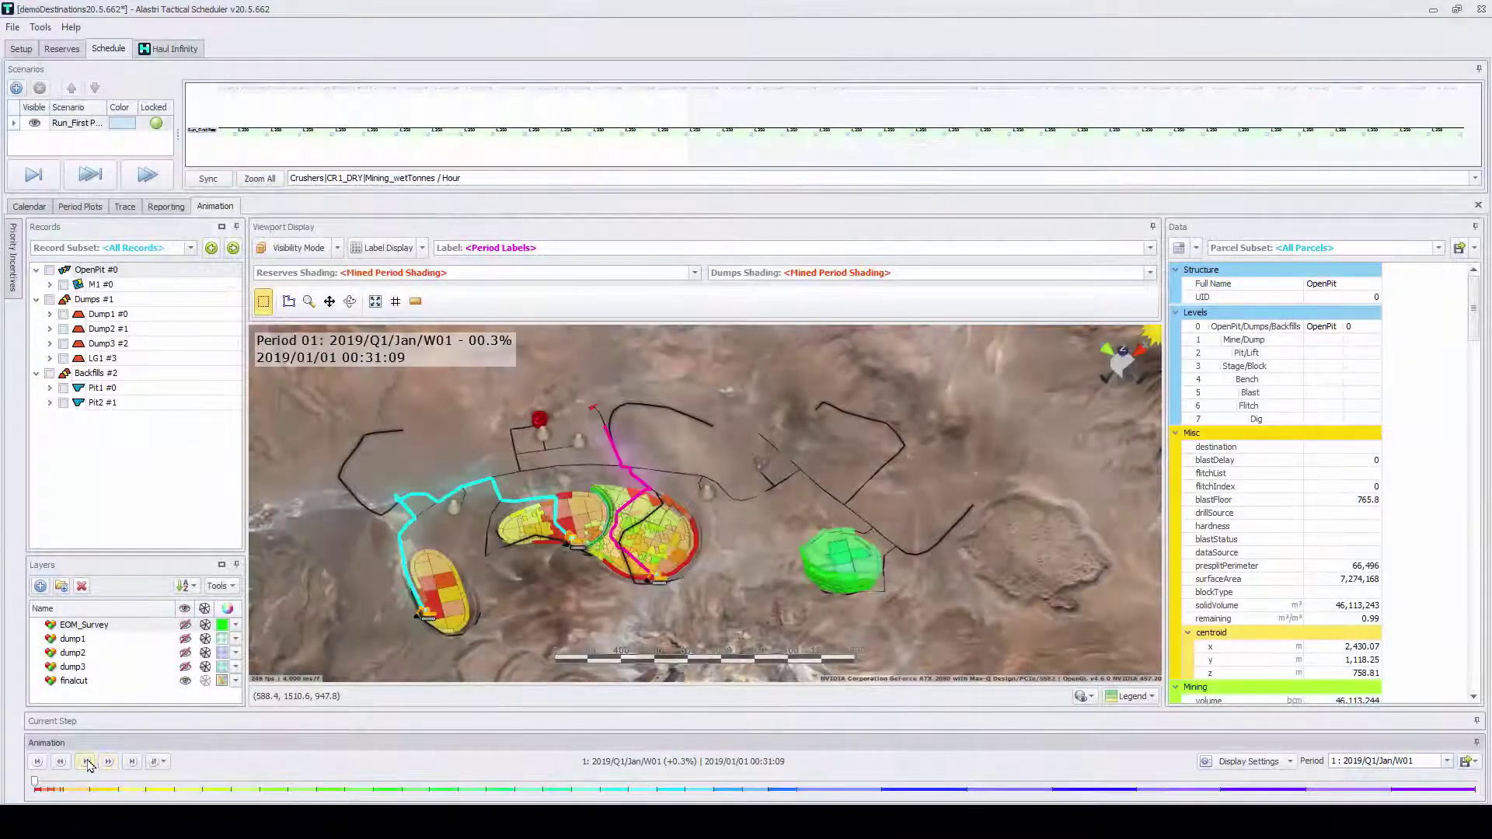
Play the schedule animation in period 1
left_click(87, 763)
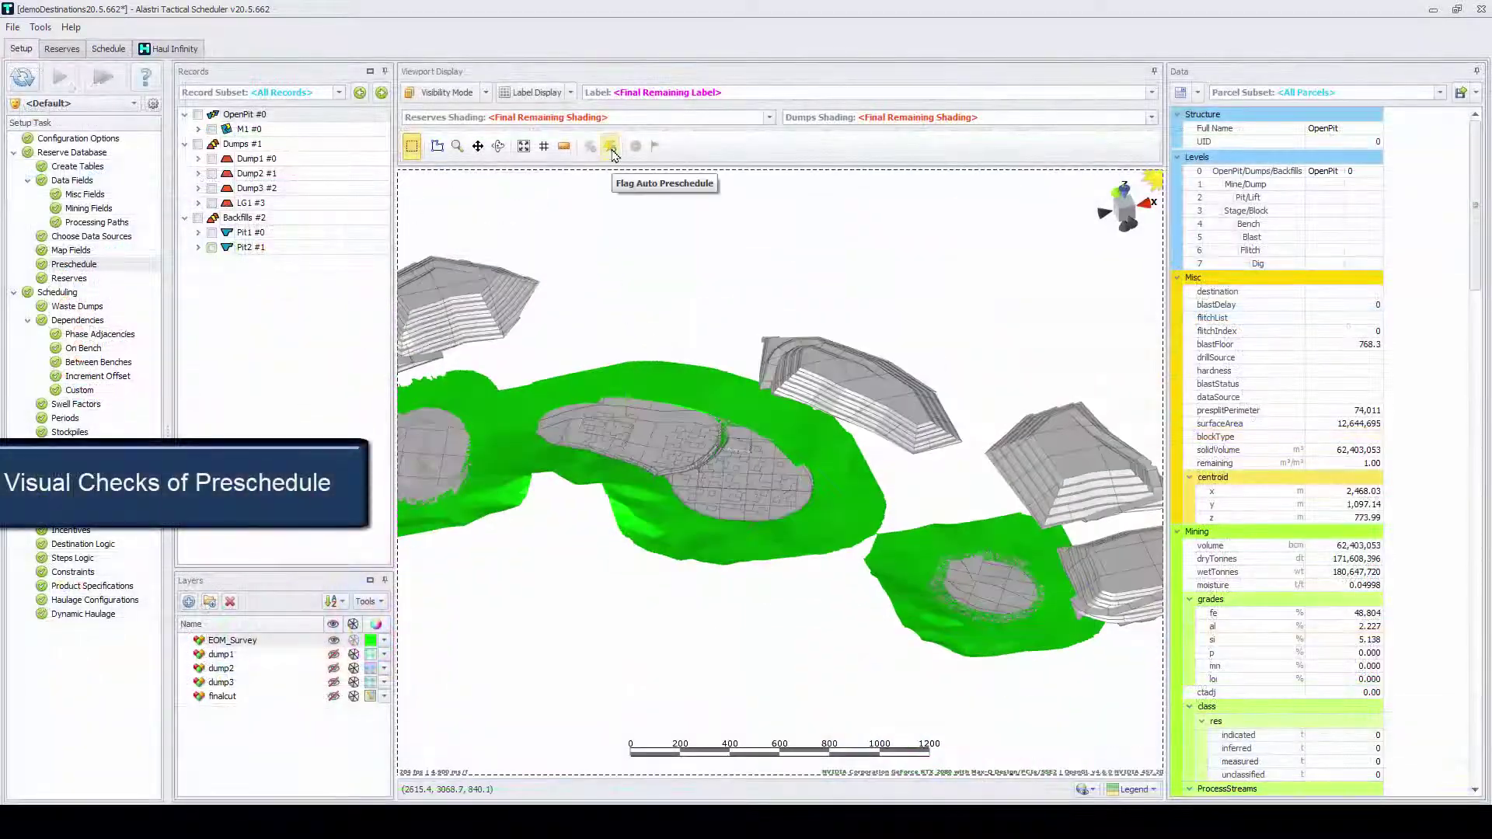
Flag the preschedule automatically from the EOM_Survey surface with thresholds 0.1 and 0.9, and run the complete setup
left_click(611, 148)
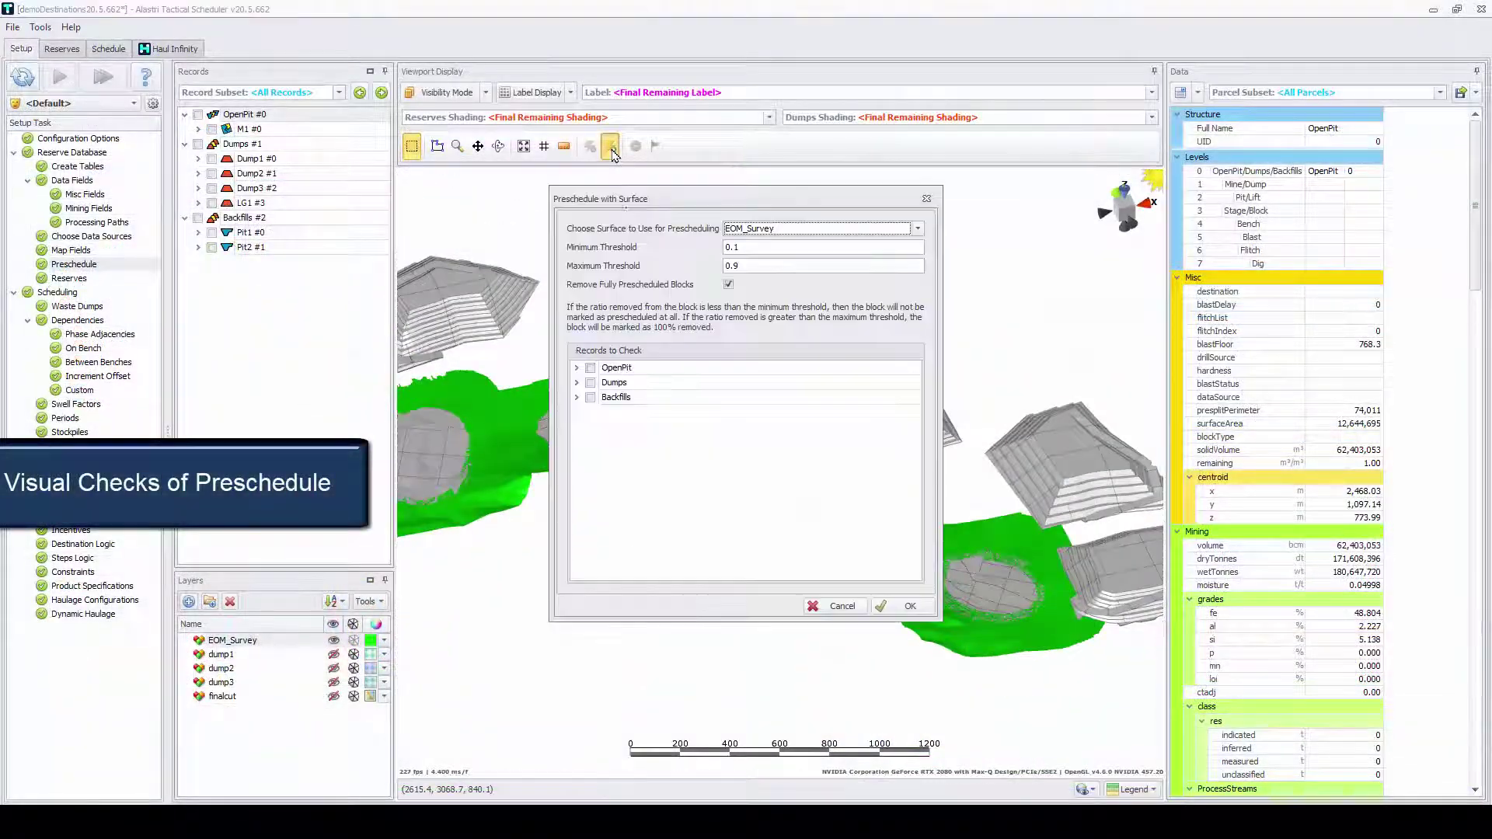
left_click(905, 606)
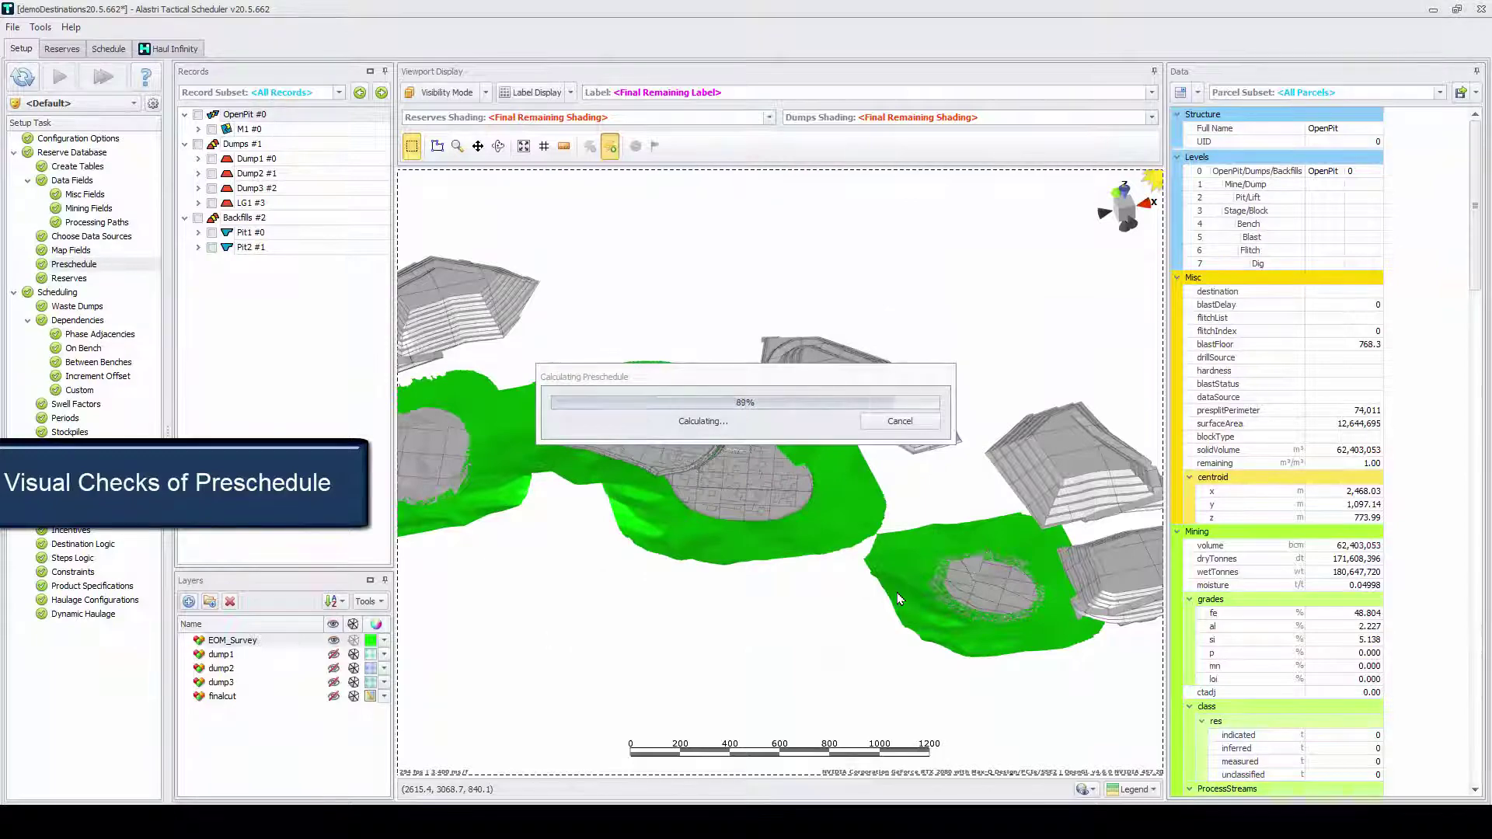
mouse_move(884, 655)
left_mouse_down()
mouse_move(876, 679)
mouse_move(870, 653)
left_mouse_up()
left_click(108, 80)
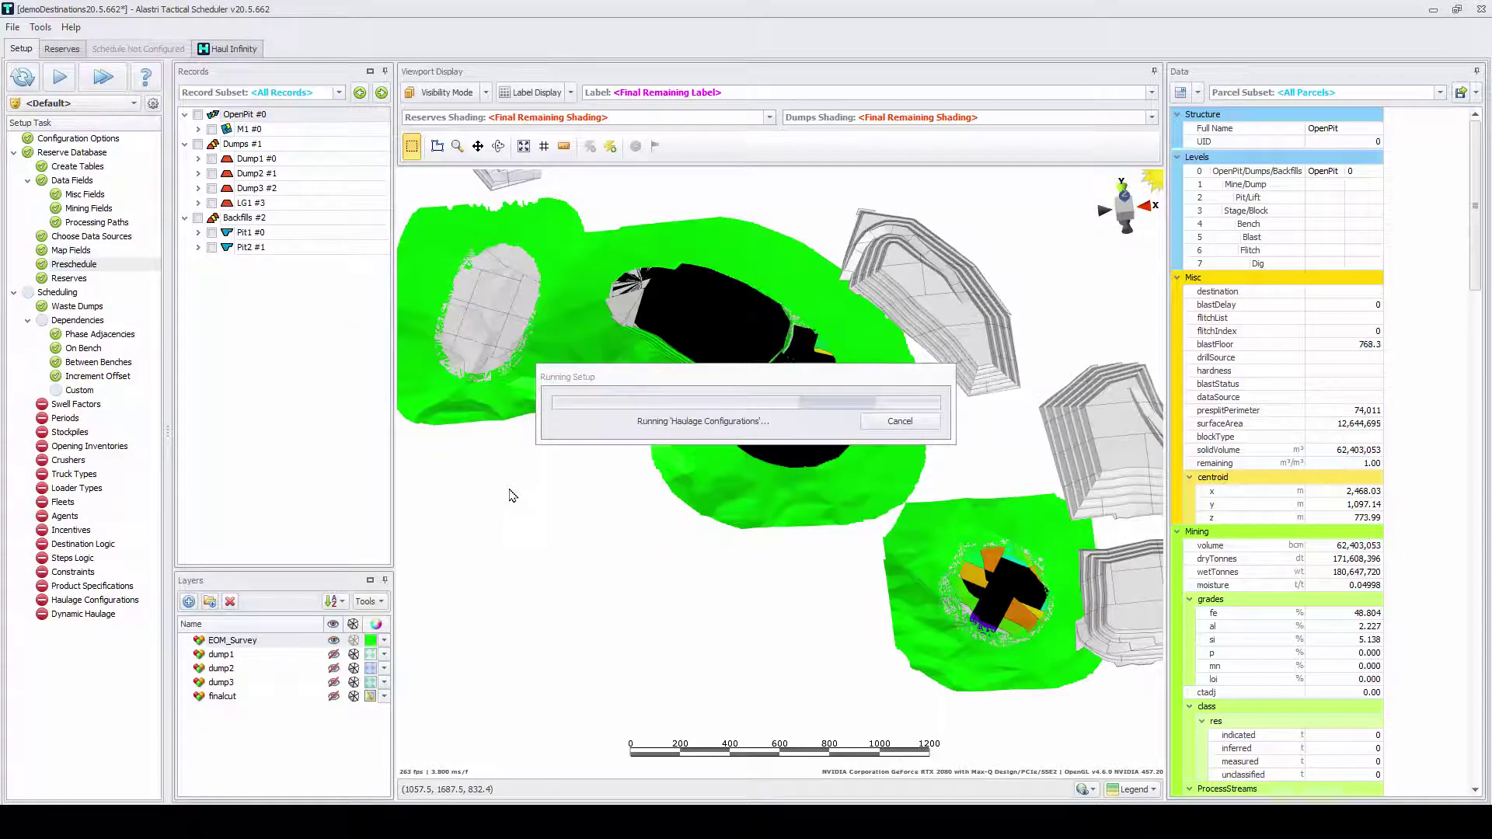
Examine the pits and haul routes at the start of period 1 in the schedule animation
left_click(108, 48)
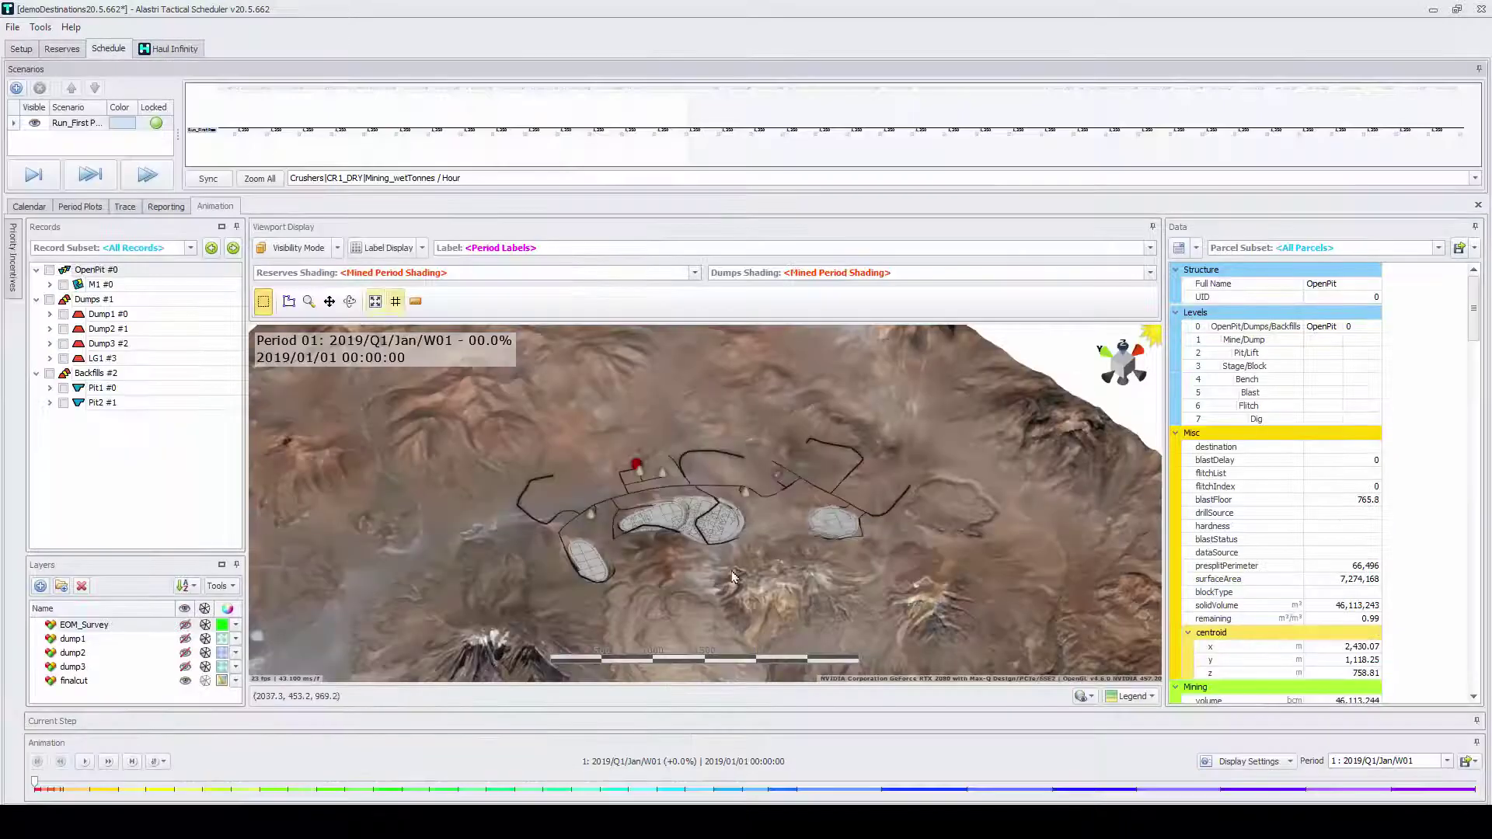
scroll(653, 546, "up", 5)
scroll(652, 490, "up", 2)
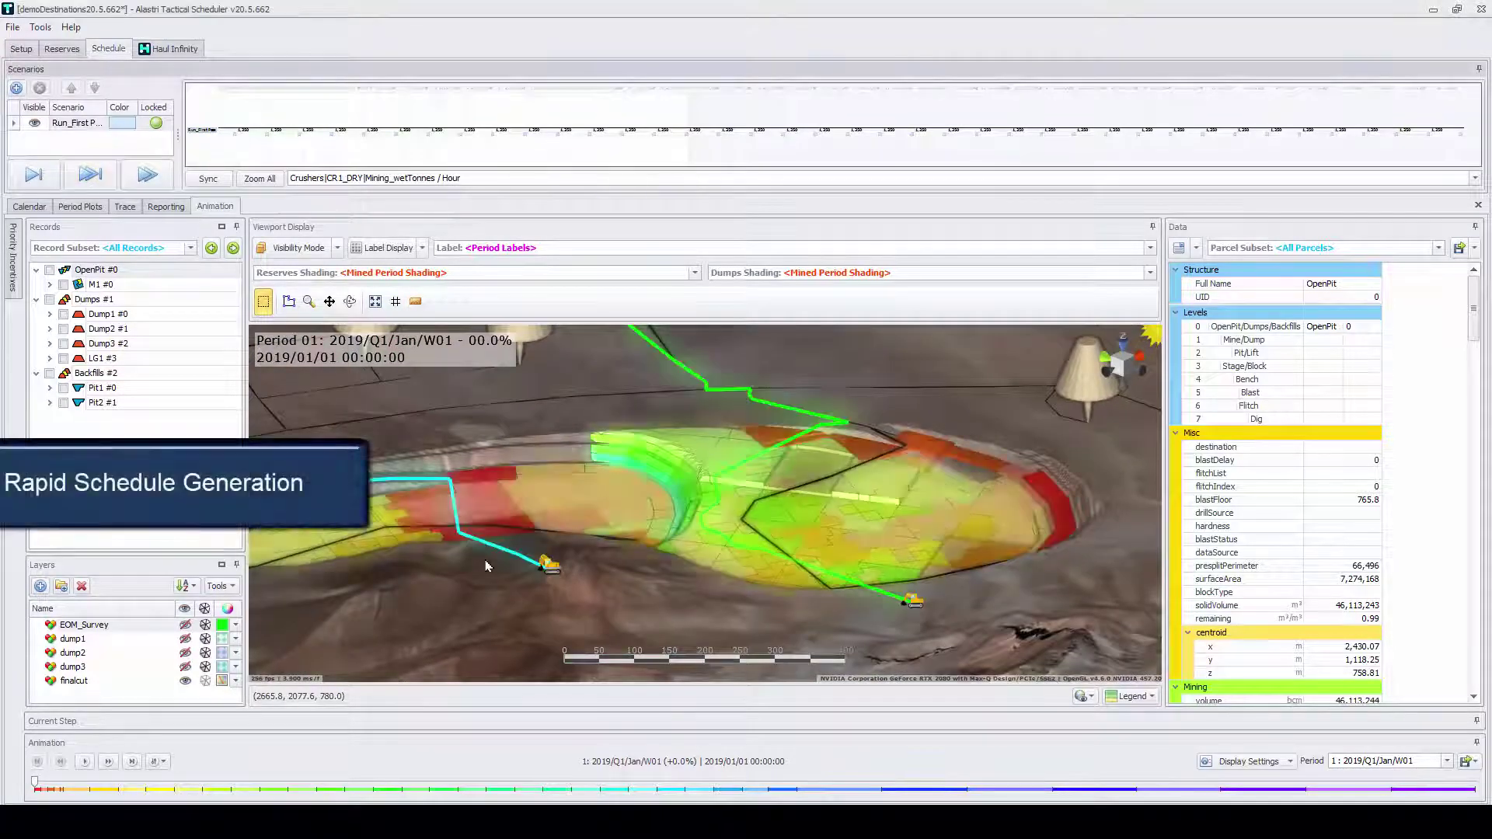
scroll(486, 566, "down", 5)
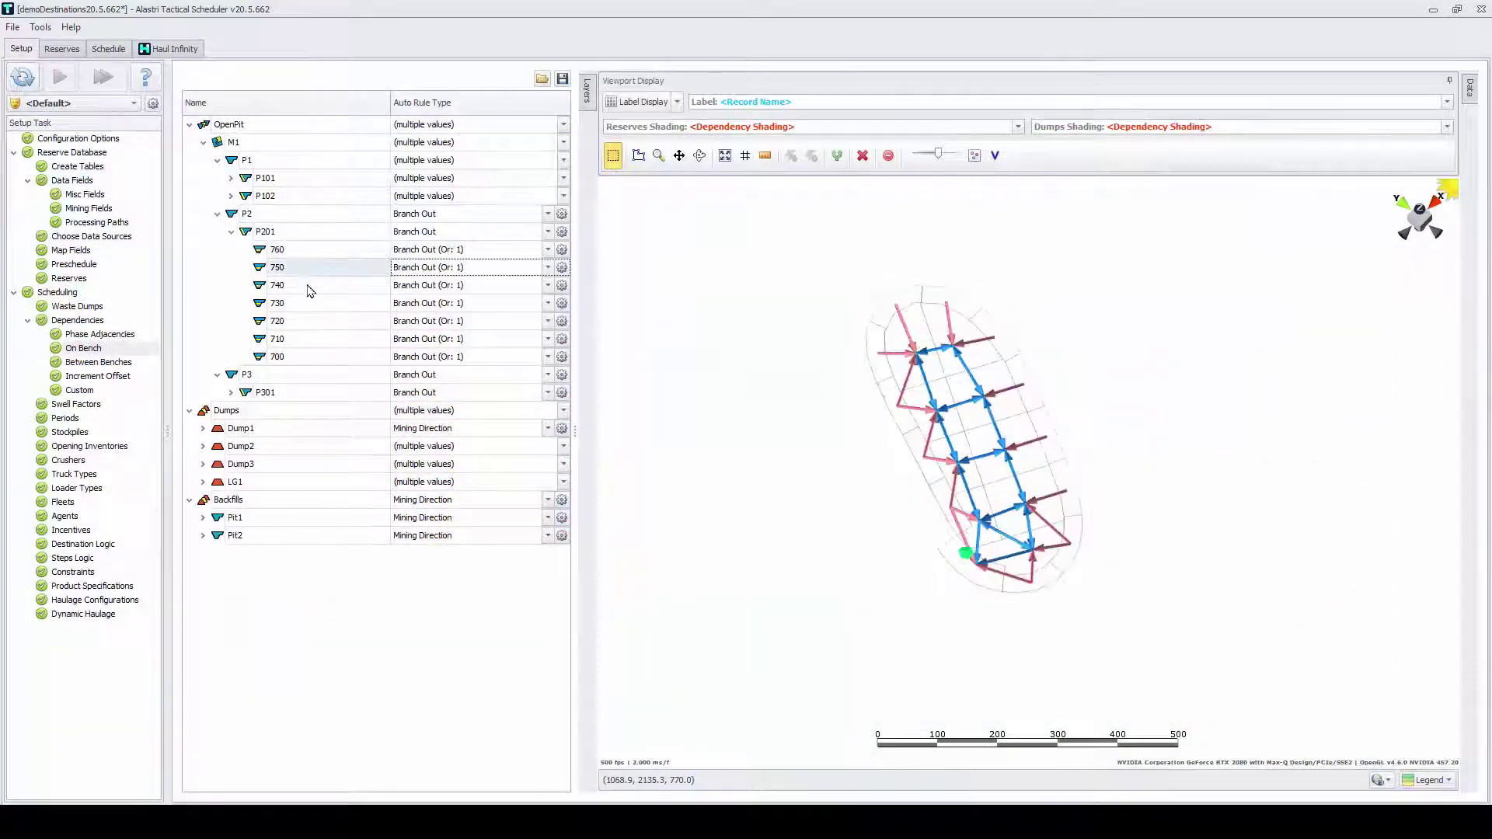
Display the on-bench dependencies of the 740 bench in stage P201
left_click(308, 286)
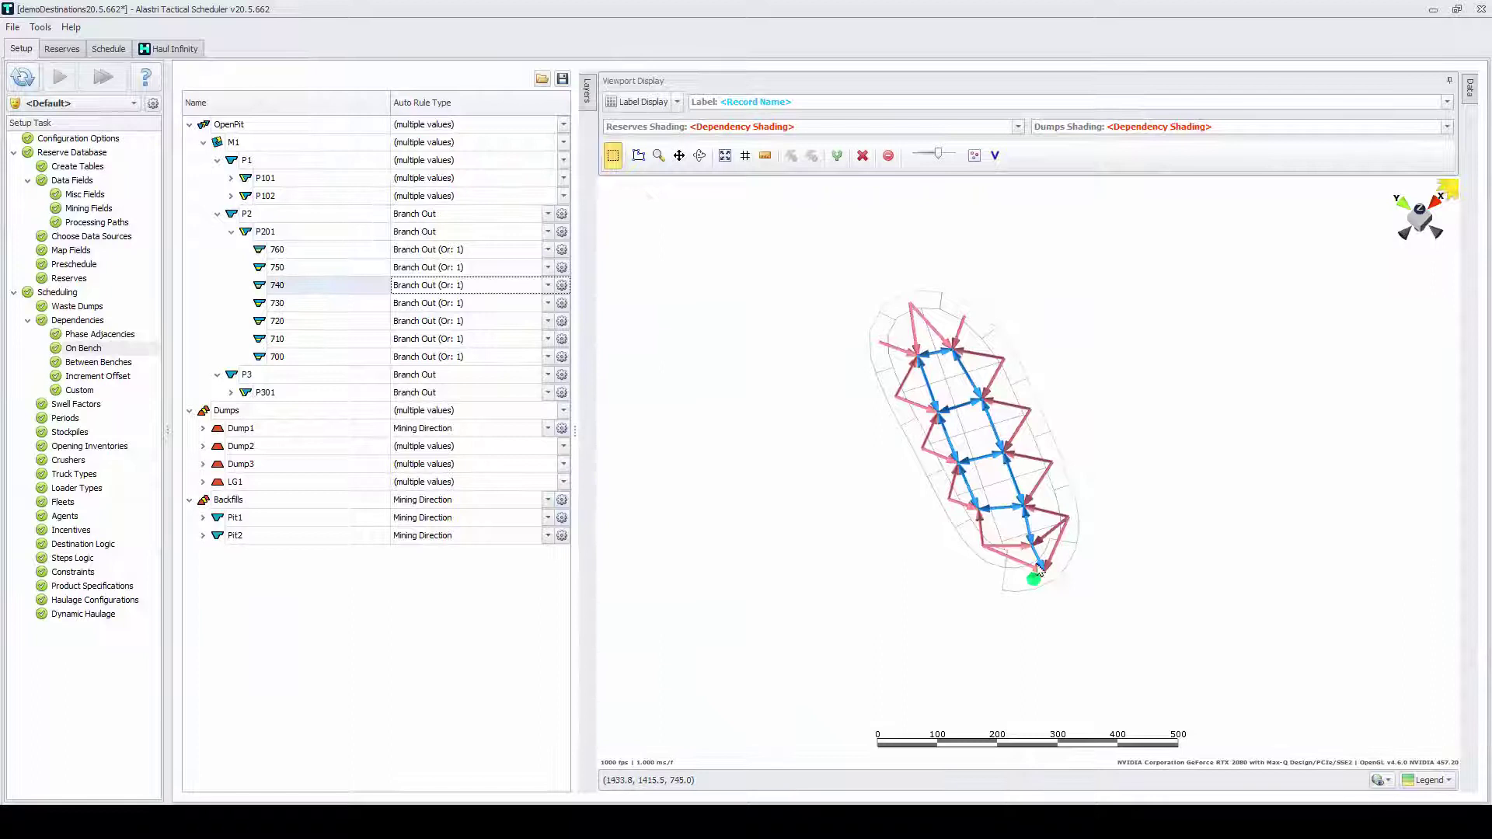
scroll(1039, 570, "up", 3)
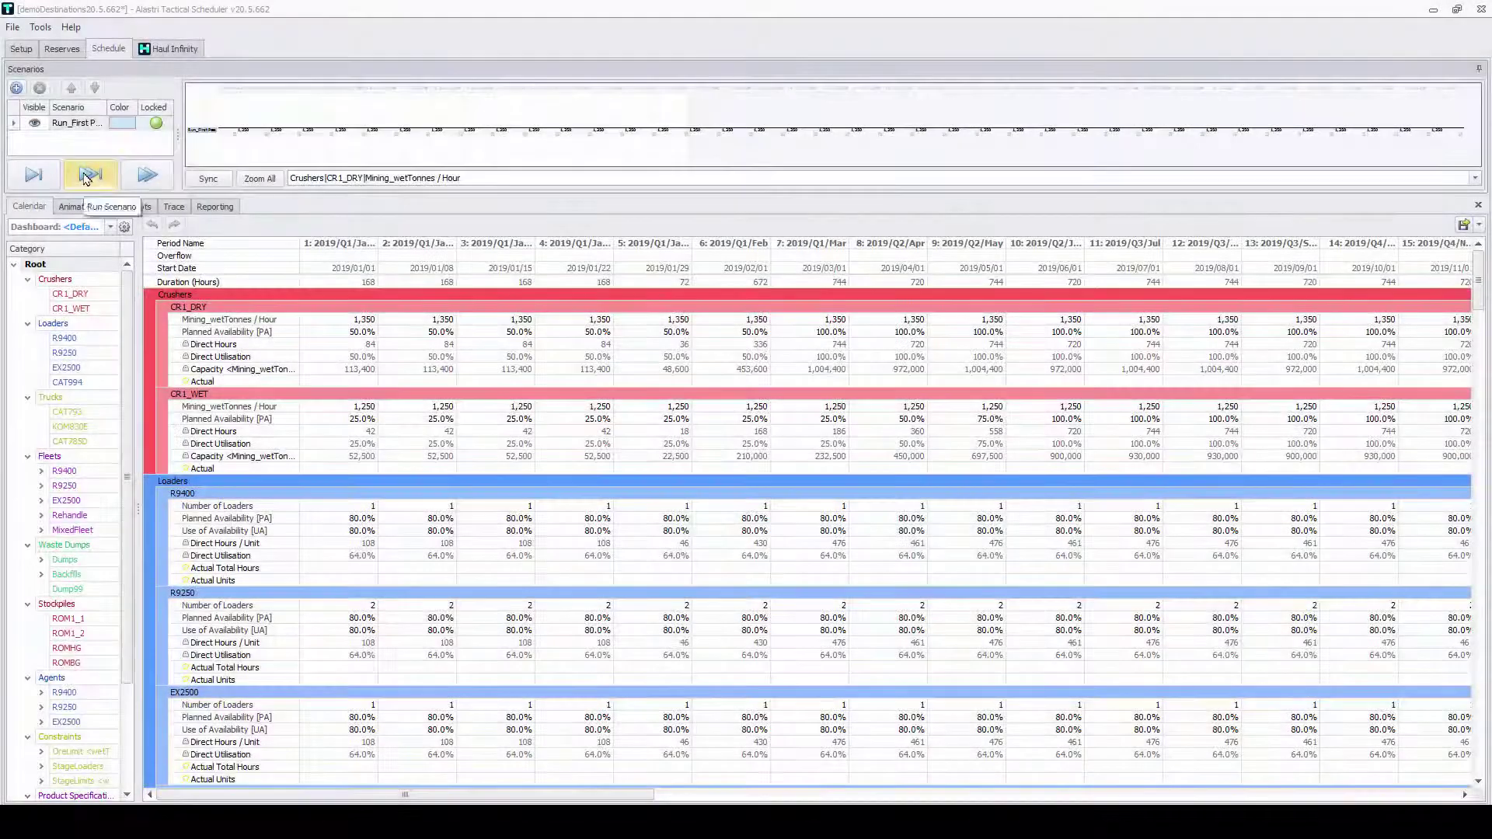
Run the Run_First Pass scenario and open its animation in a maximised window
left_click(88, 176)
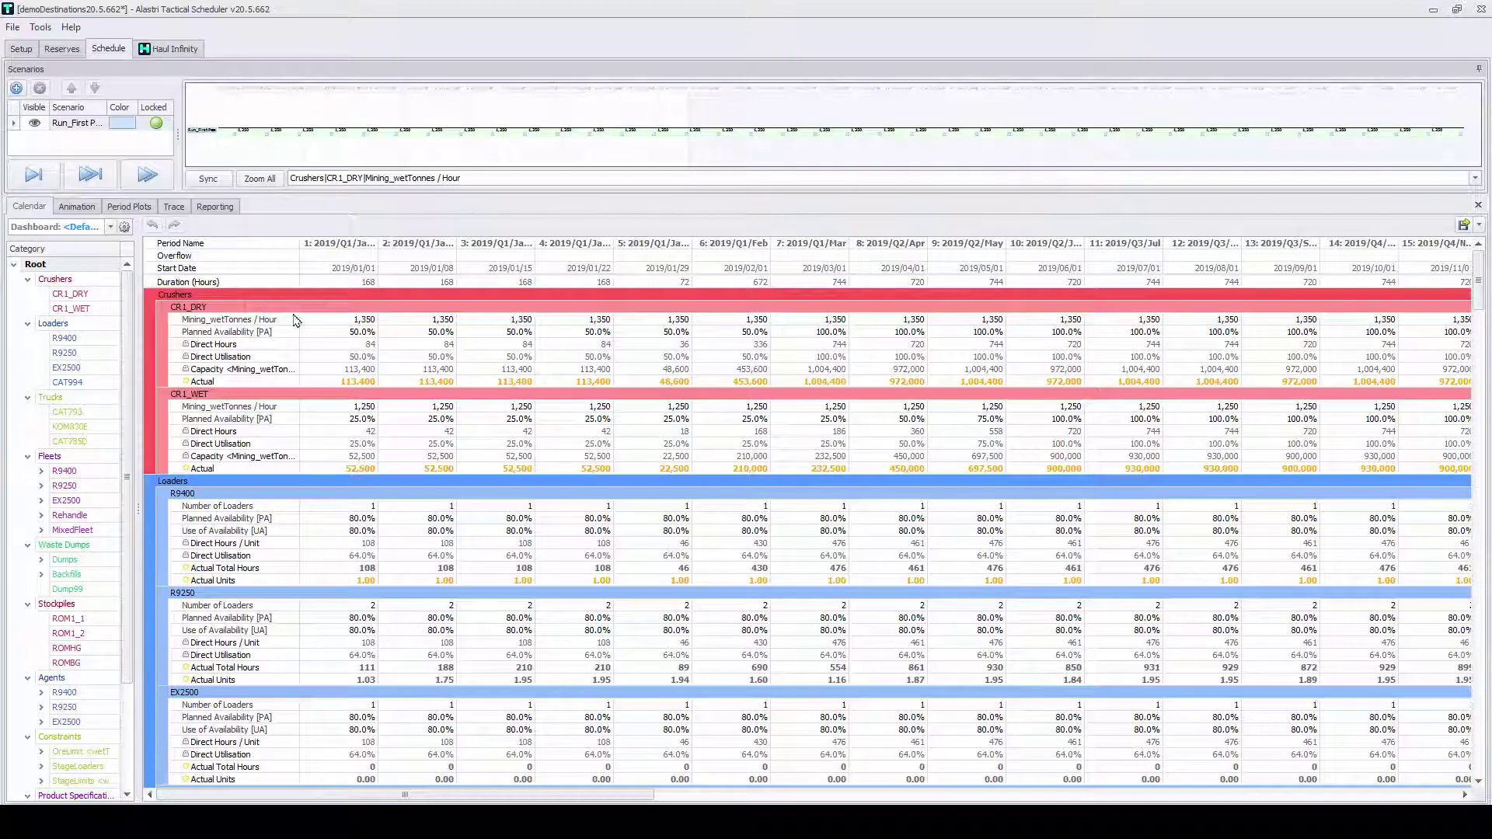
left_click(90, 208)
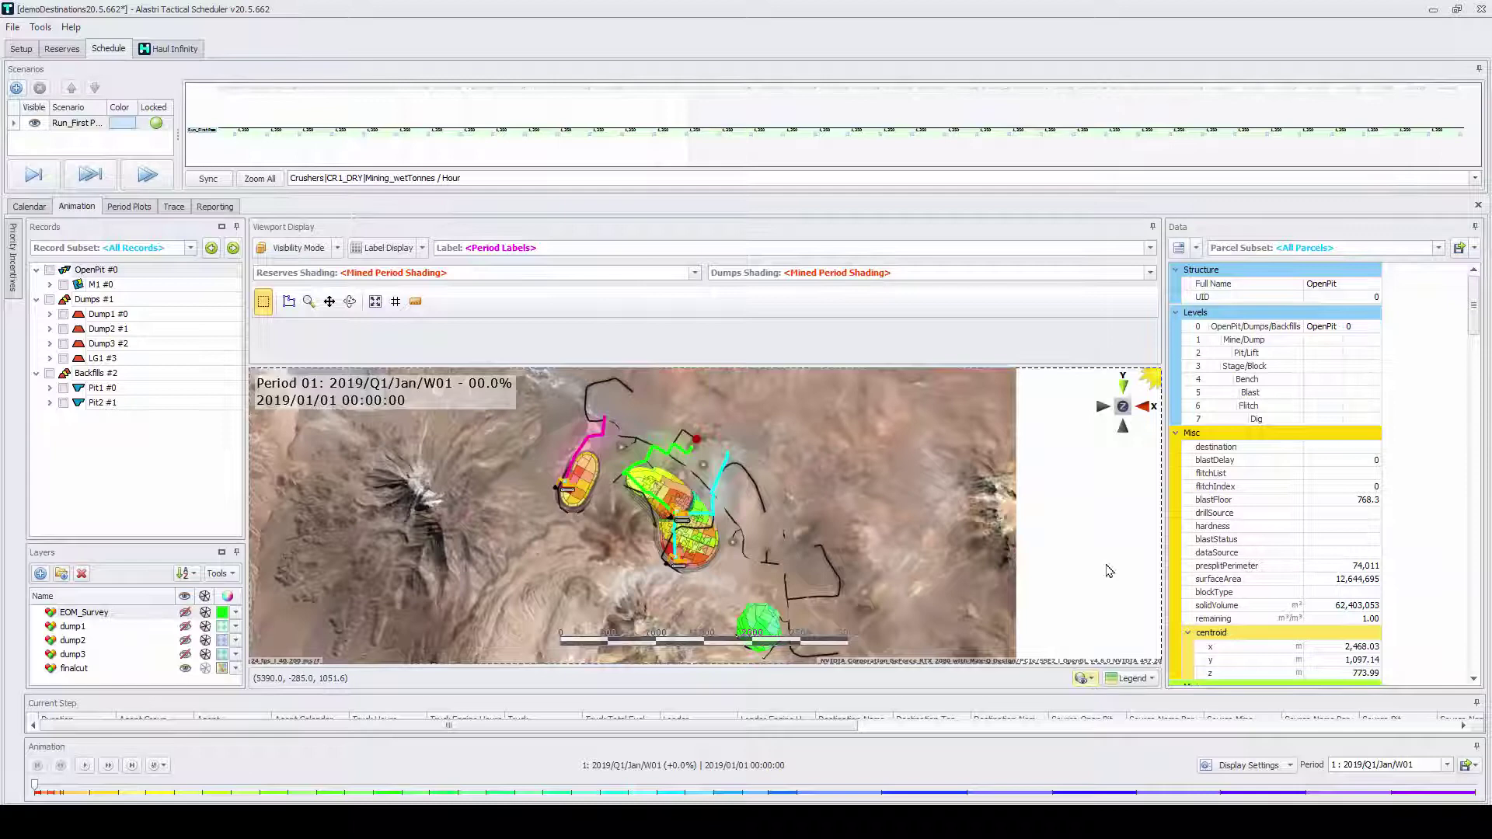
double_click(68, 210)
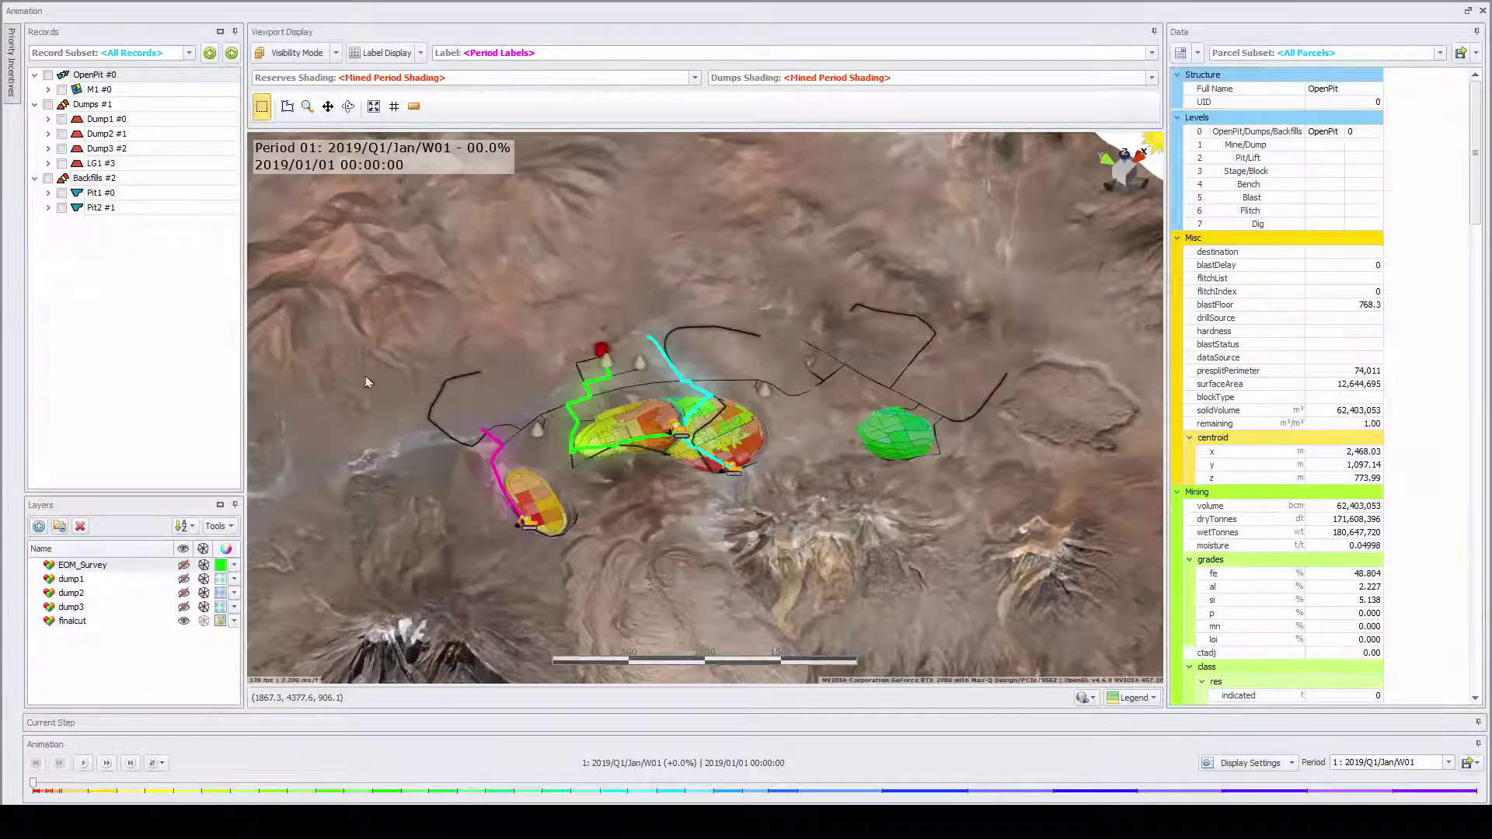
Play the schedule animation at .0115 real seconds per schedule day and rewind it to an early period
left_click(162, 765)
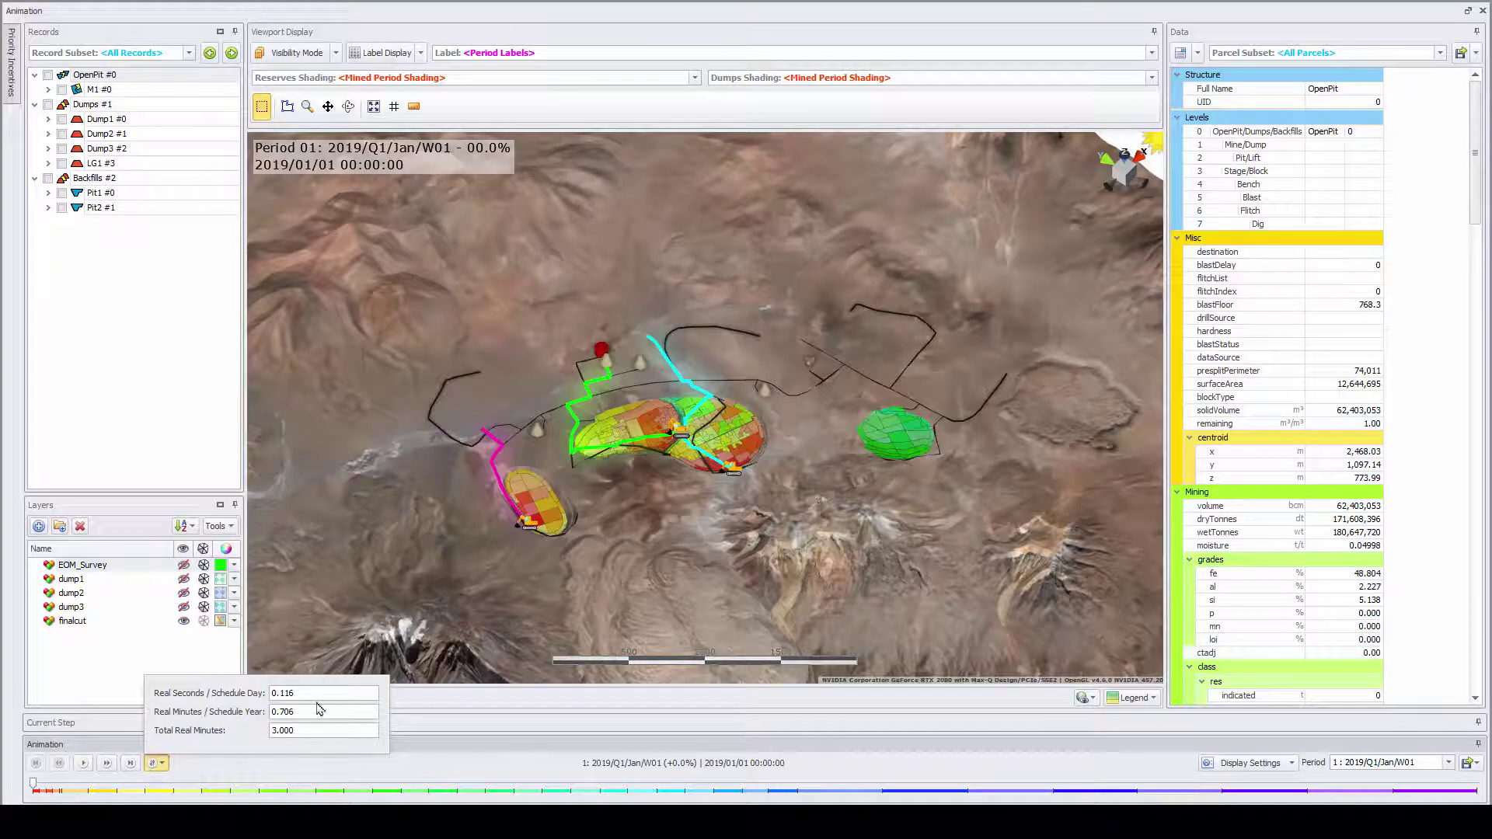
left_click_drag(316, 692, 184, 680)
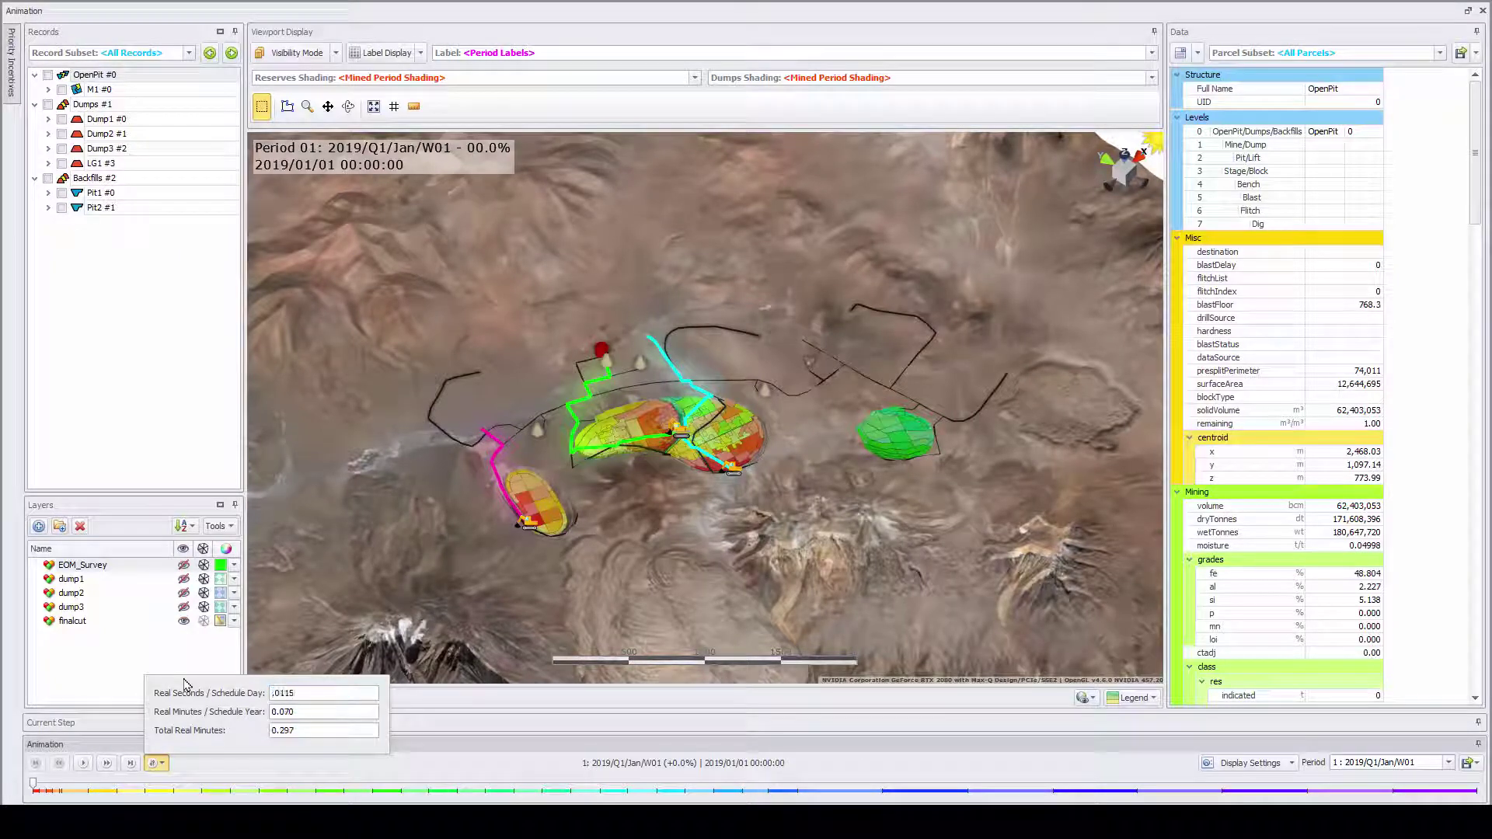
left_click(83, 763)
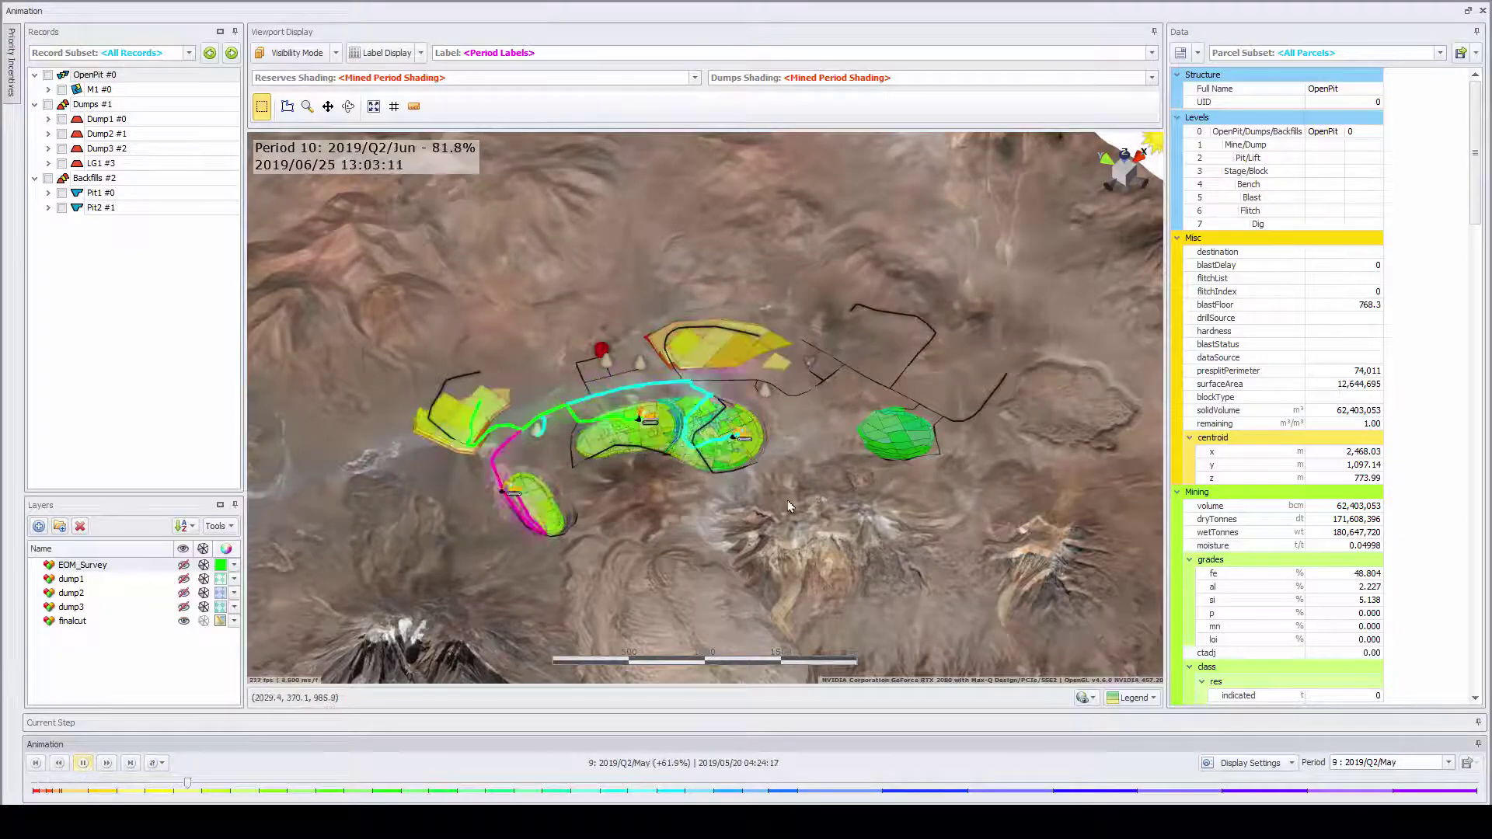
left_click_drag(777, 502, 940, 622)
scroll(785, 456, "up", 3)
left_click_drag(1476, 784, 142, 799)
left_click_drag(512, 508, 584, 293)
left_click_drag(582, 351, 582, 285)
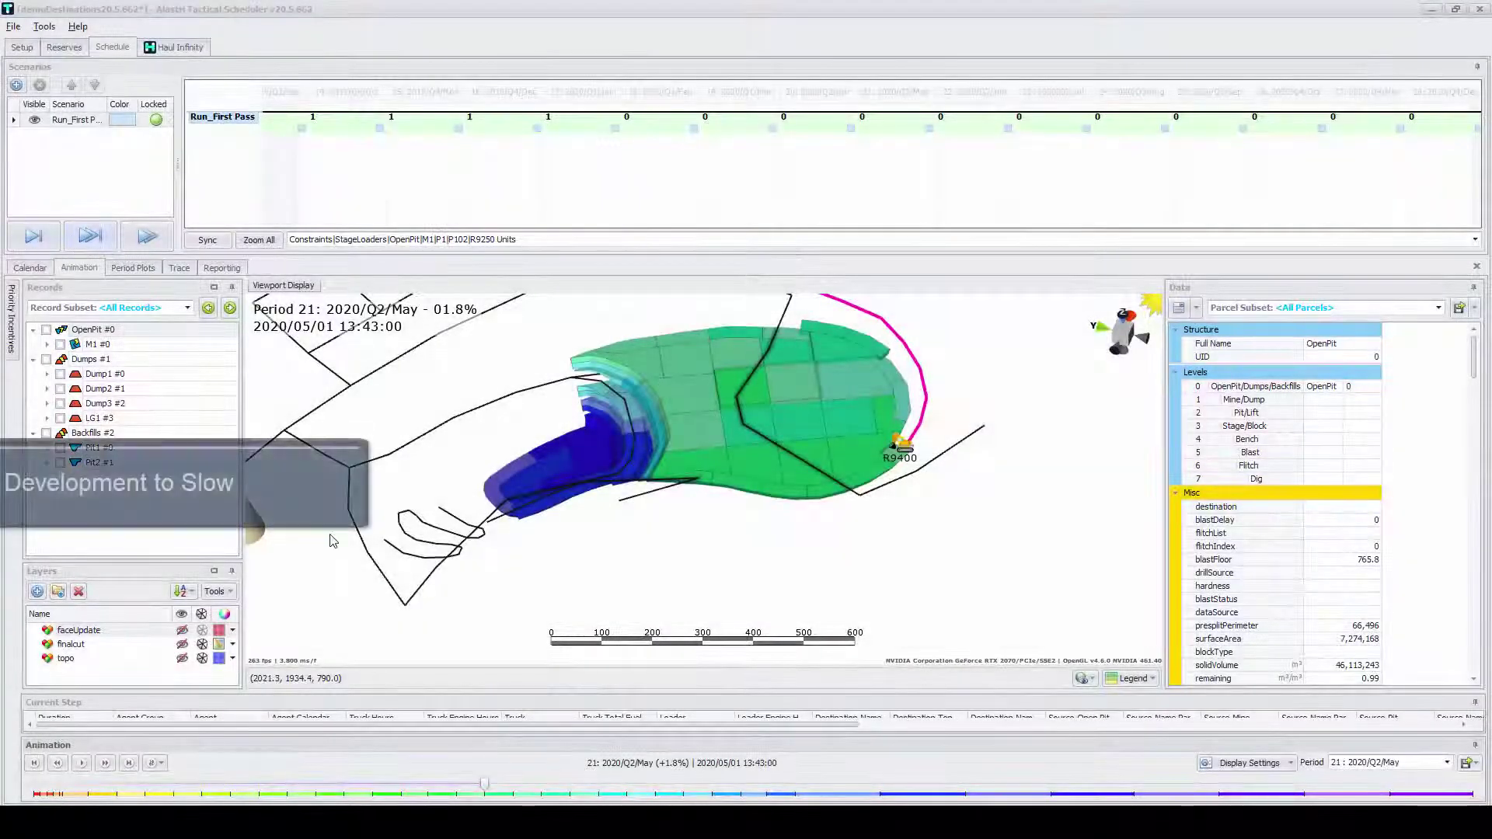
Play the Run_First Pass animation from period 21 and pause it in period 25 to review the pit development
left_click(81, 764)
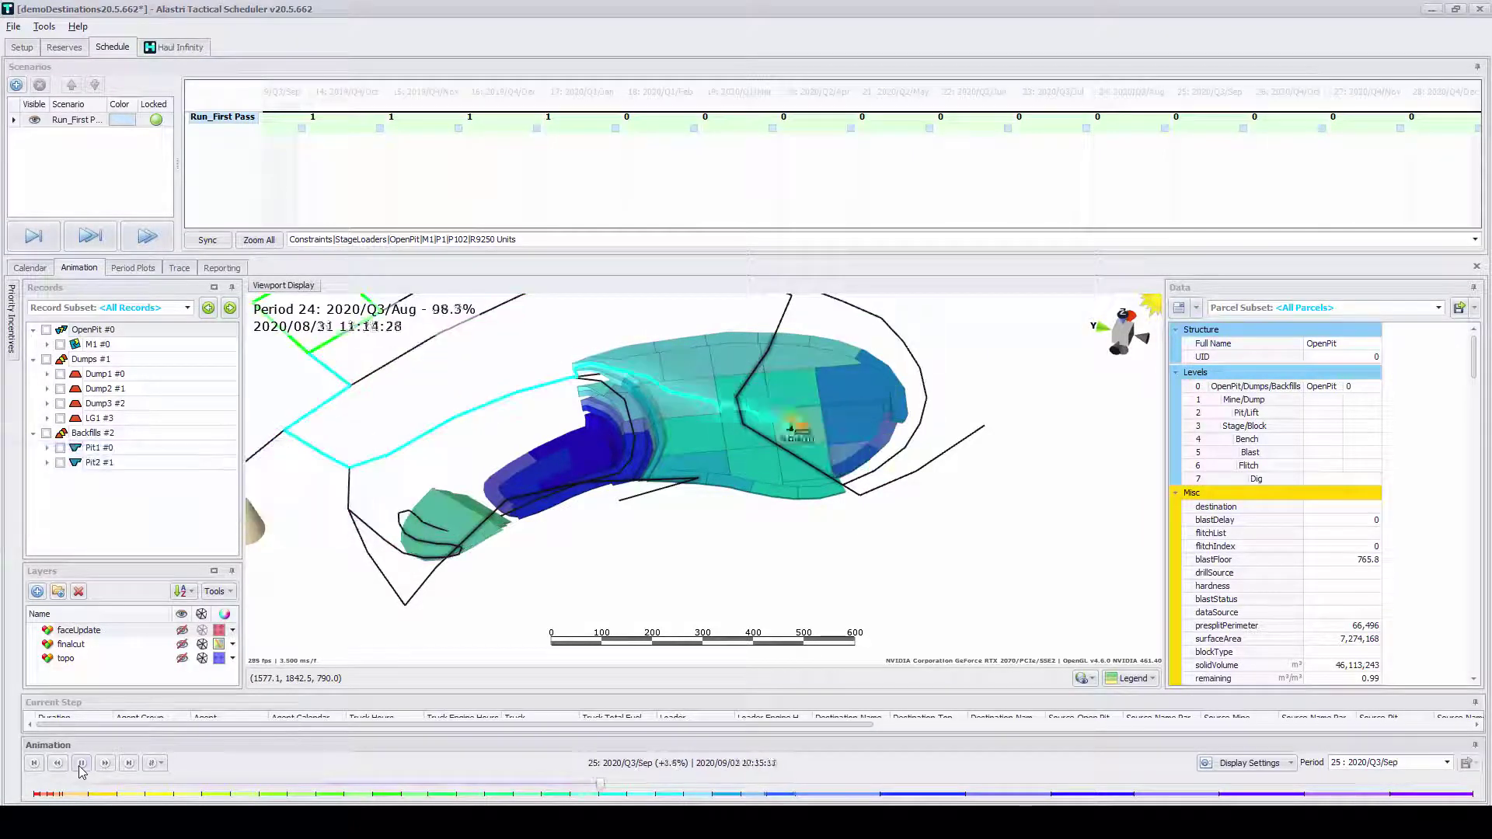
left_click(81, 763)
Copy the Run_First Pass scenario and split the copy off at period 21 in the schedule calendar
left_click(32, 268)
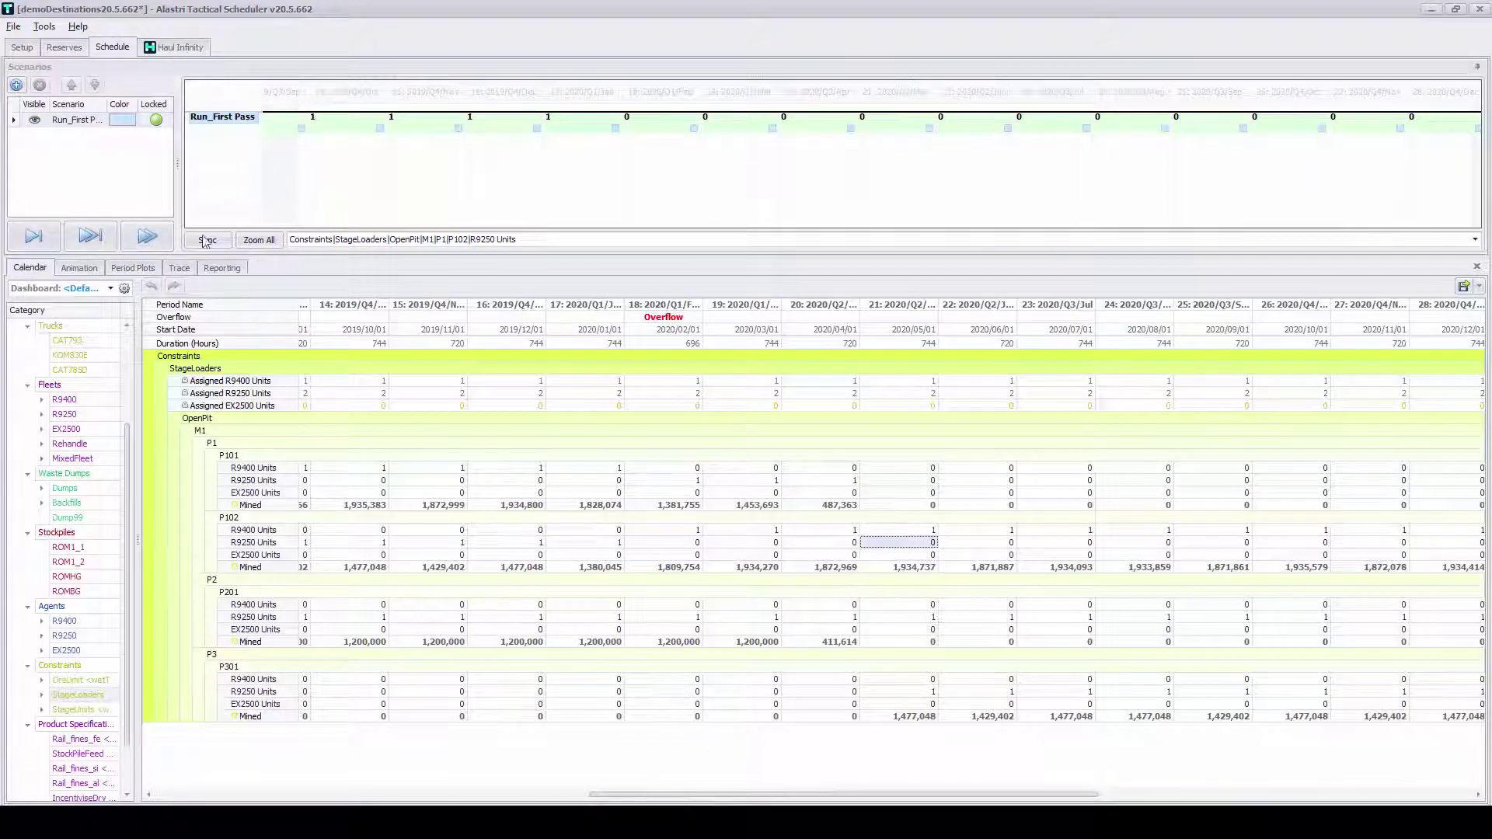
right_click(889, 125)
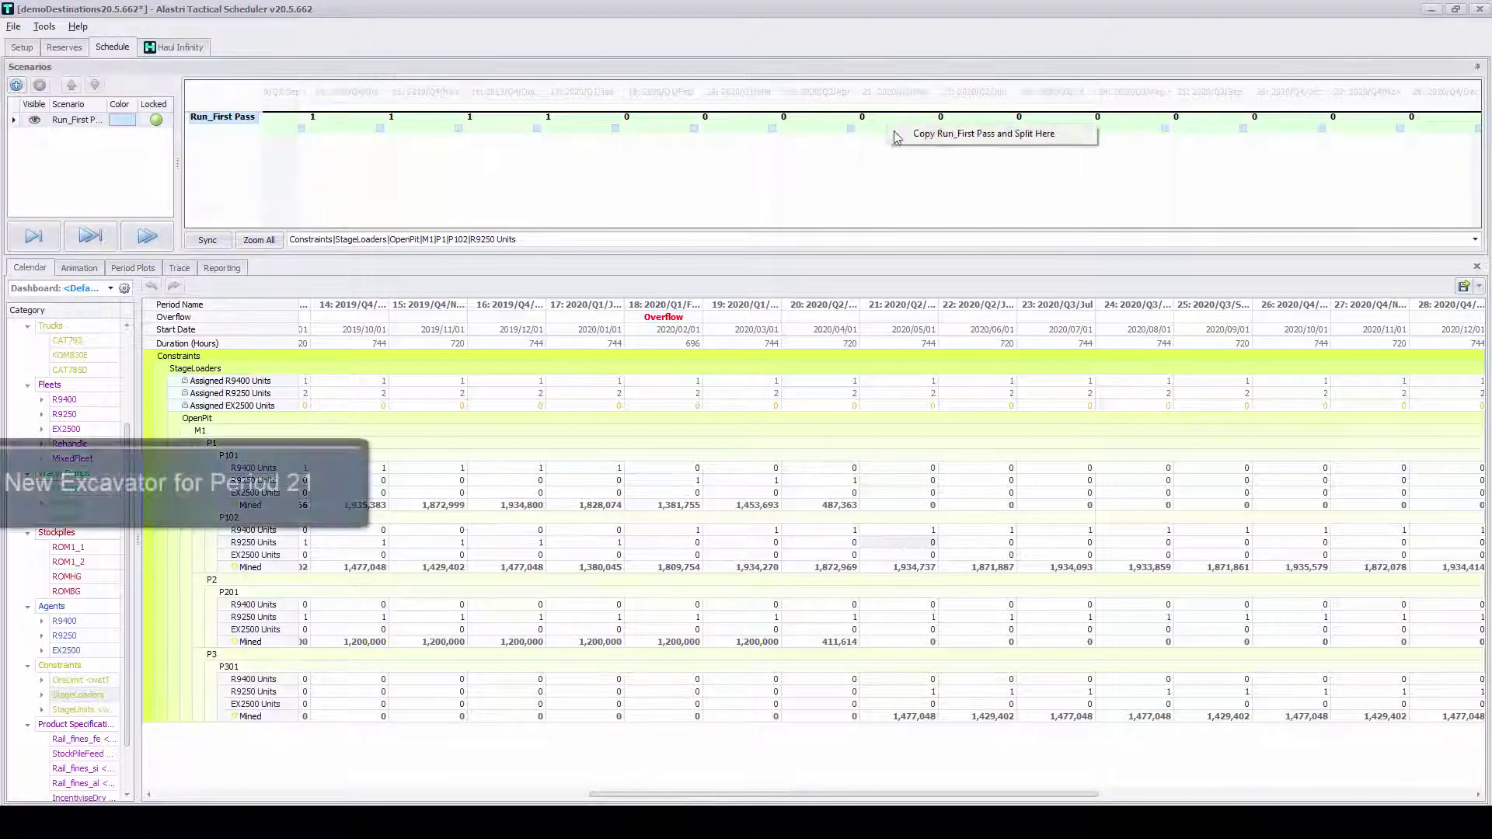
left_click(905, 138)
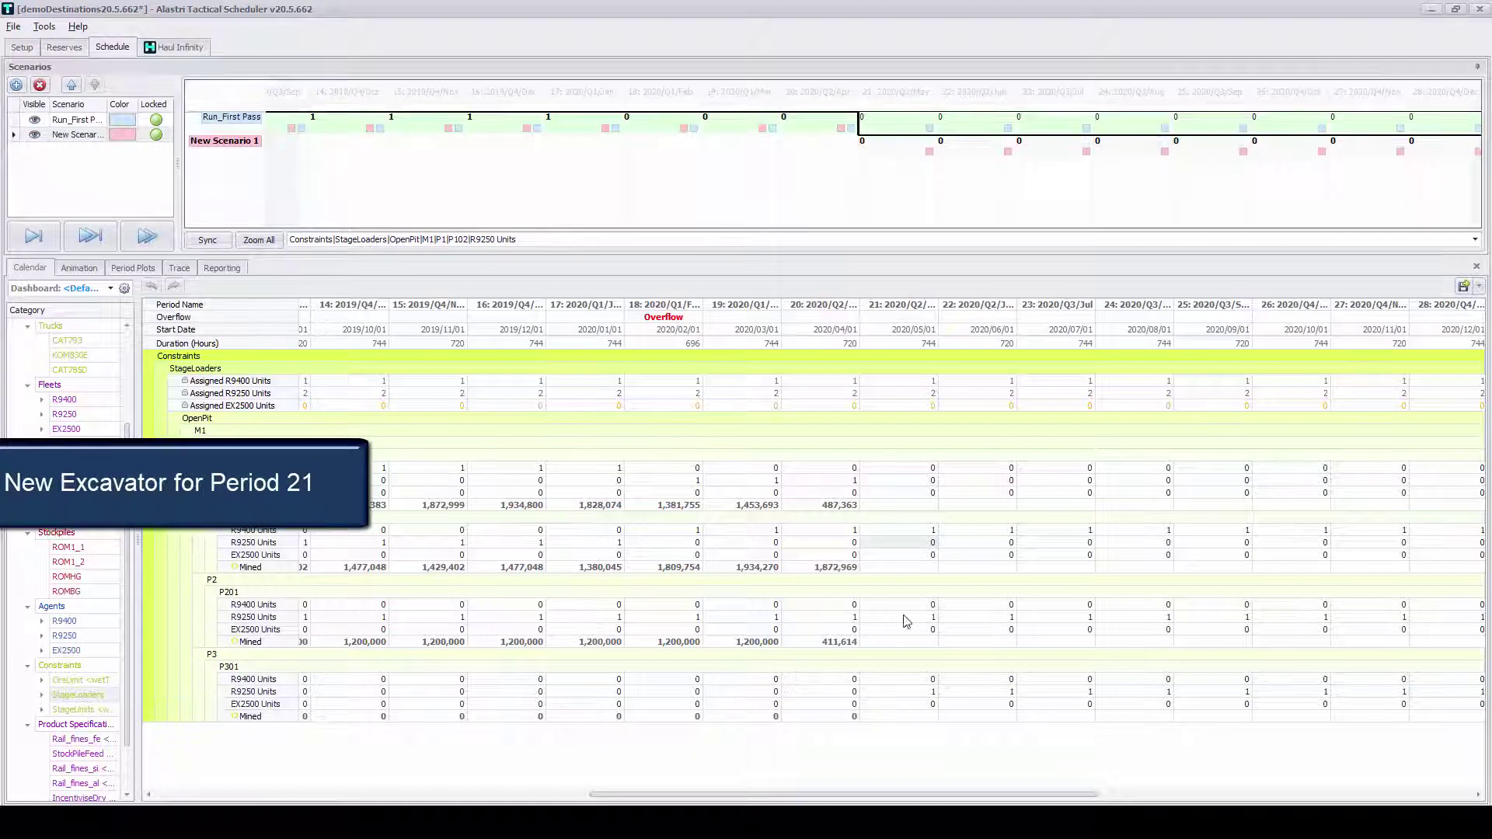
Set the P102 R9250 units to 1 from period 21 onward and run the new scenario
double_click(892, 543)
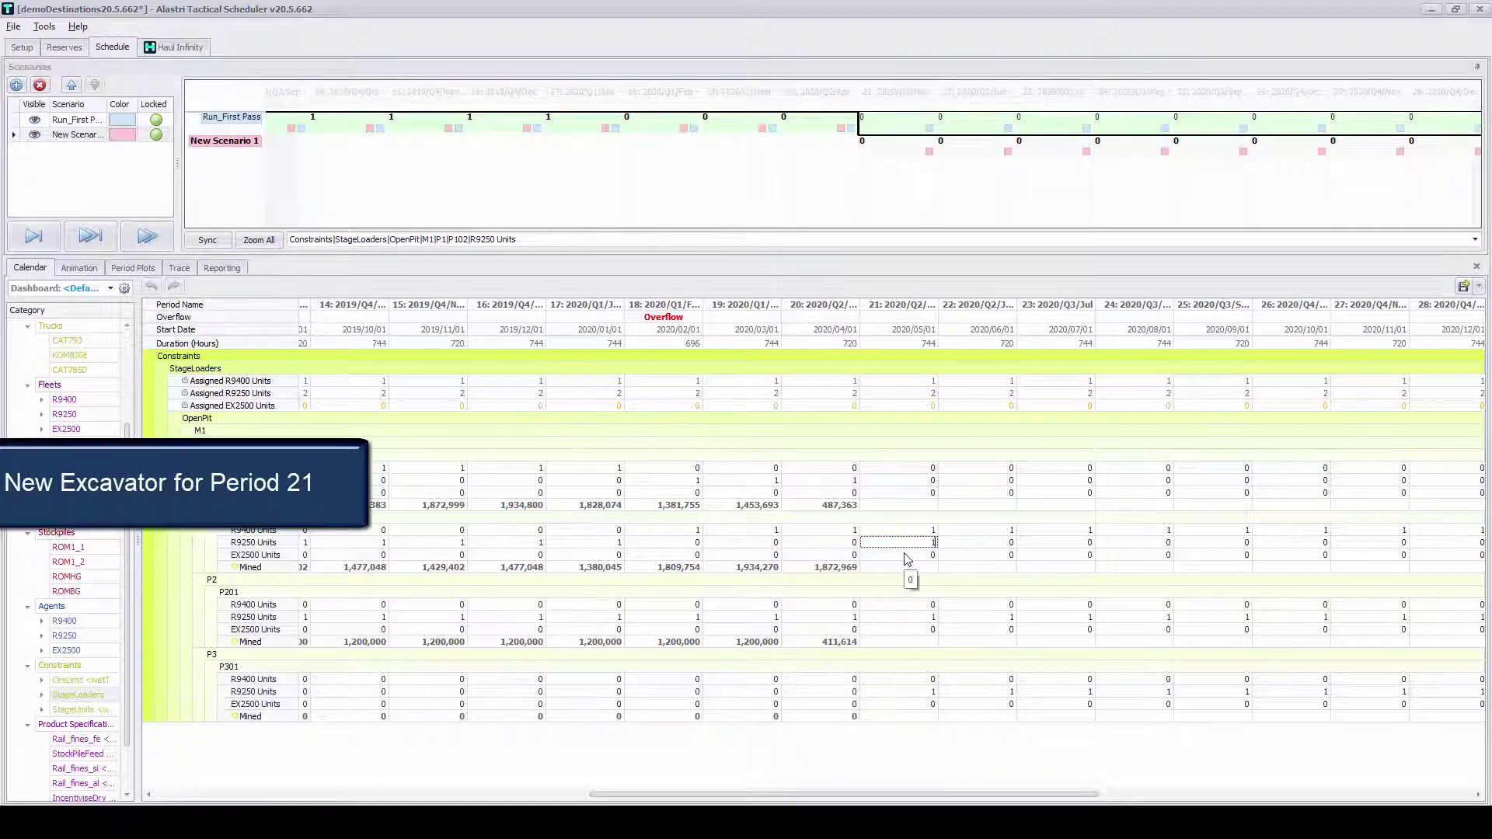
key("Return")
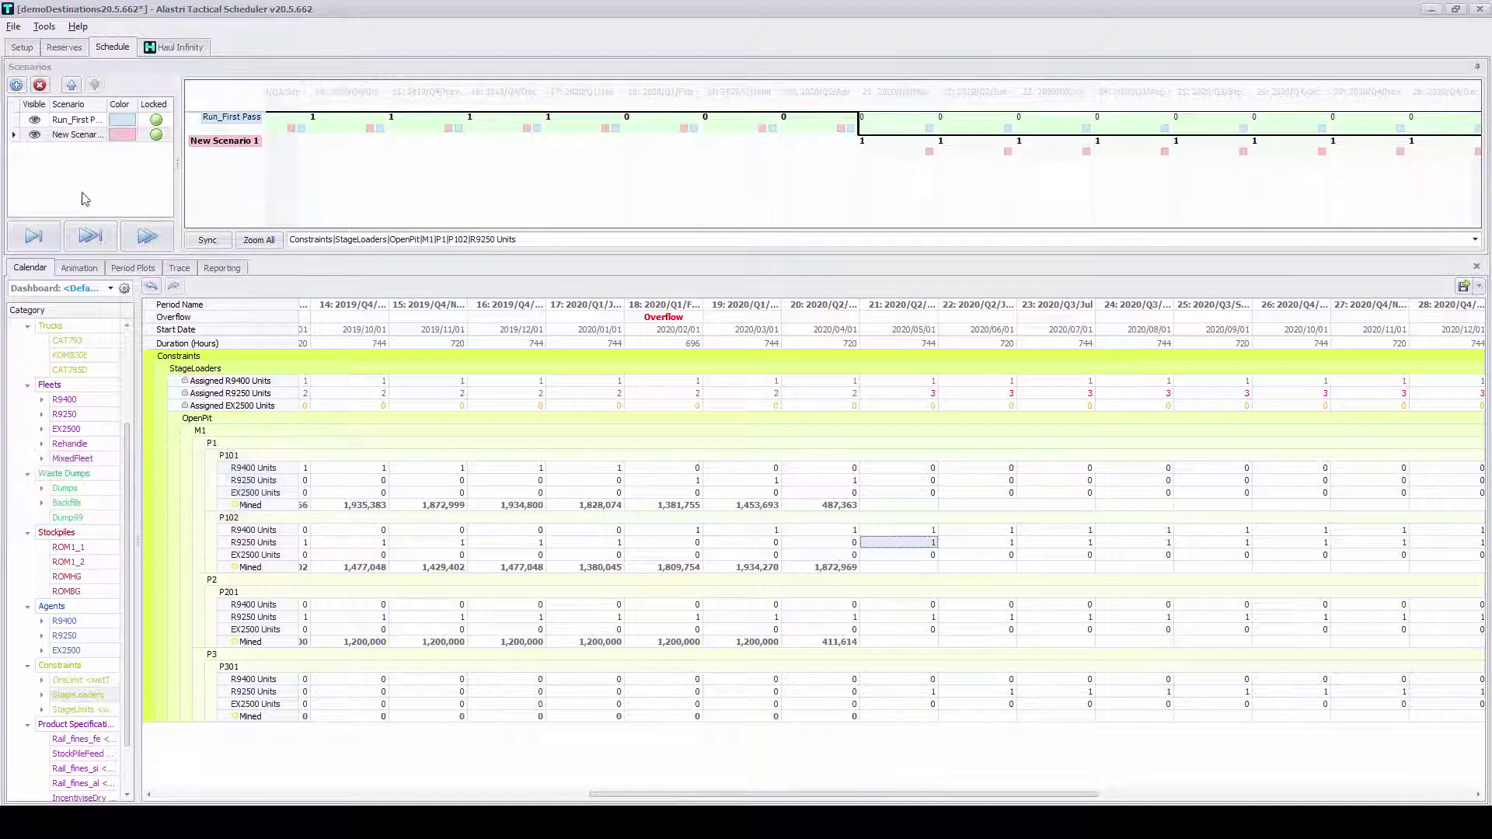
left_click(87, 243)
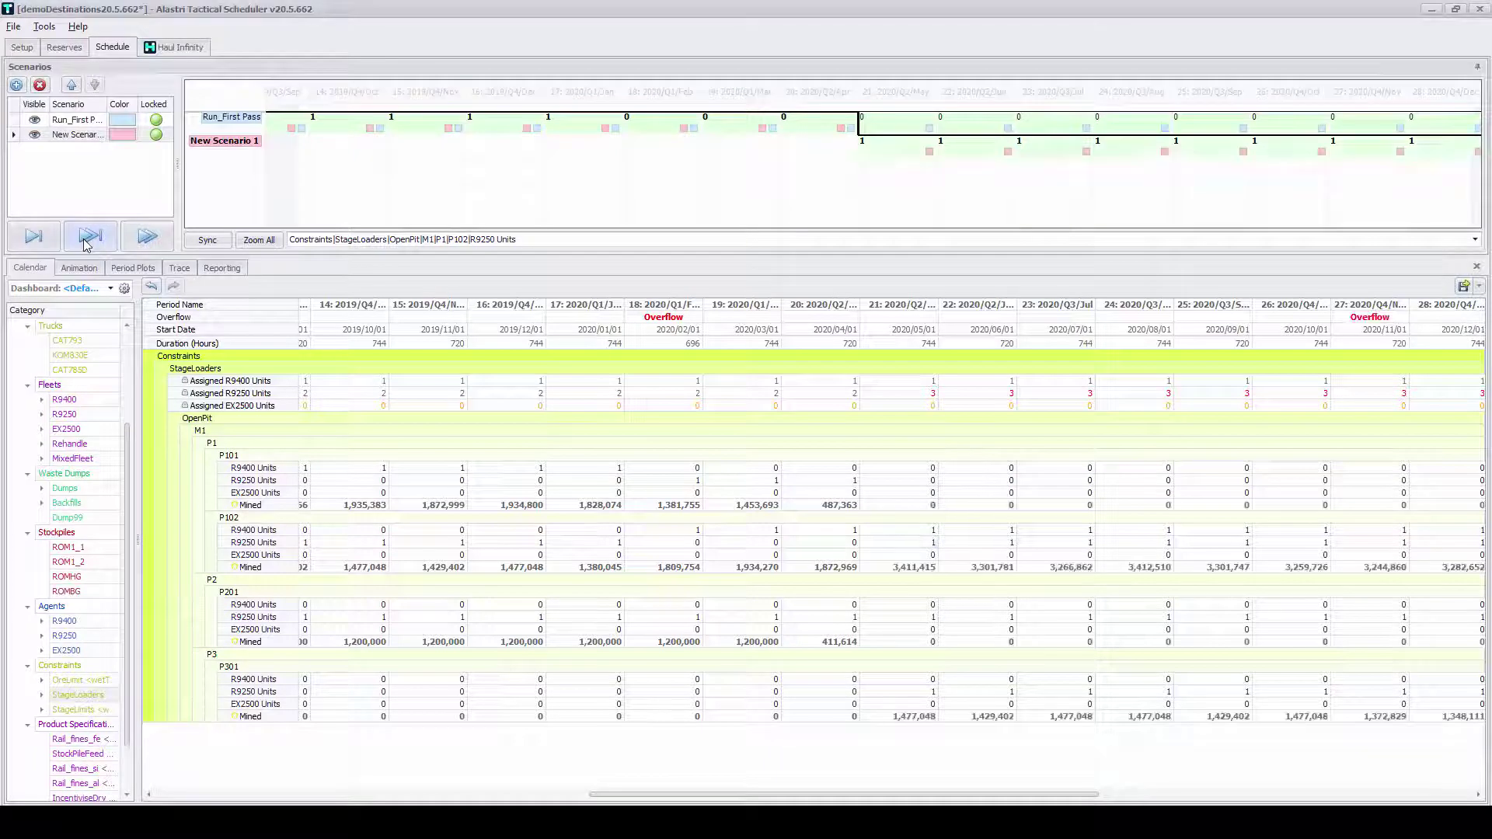
Compare the pit animation in period 25 between Run_First Pass and New Scenario 1
left_click(76, 267)
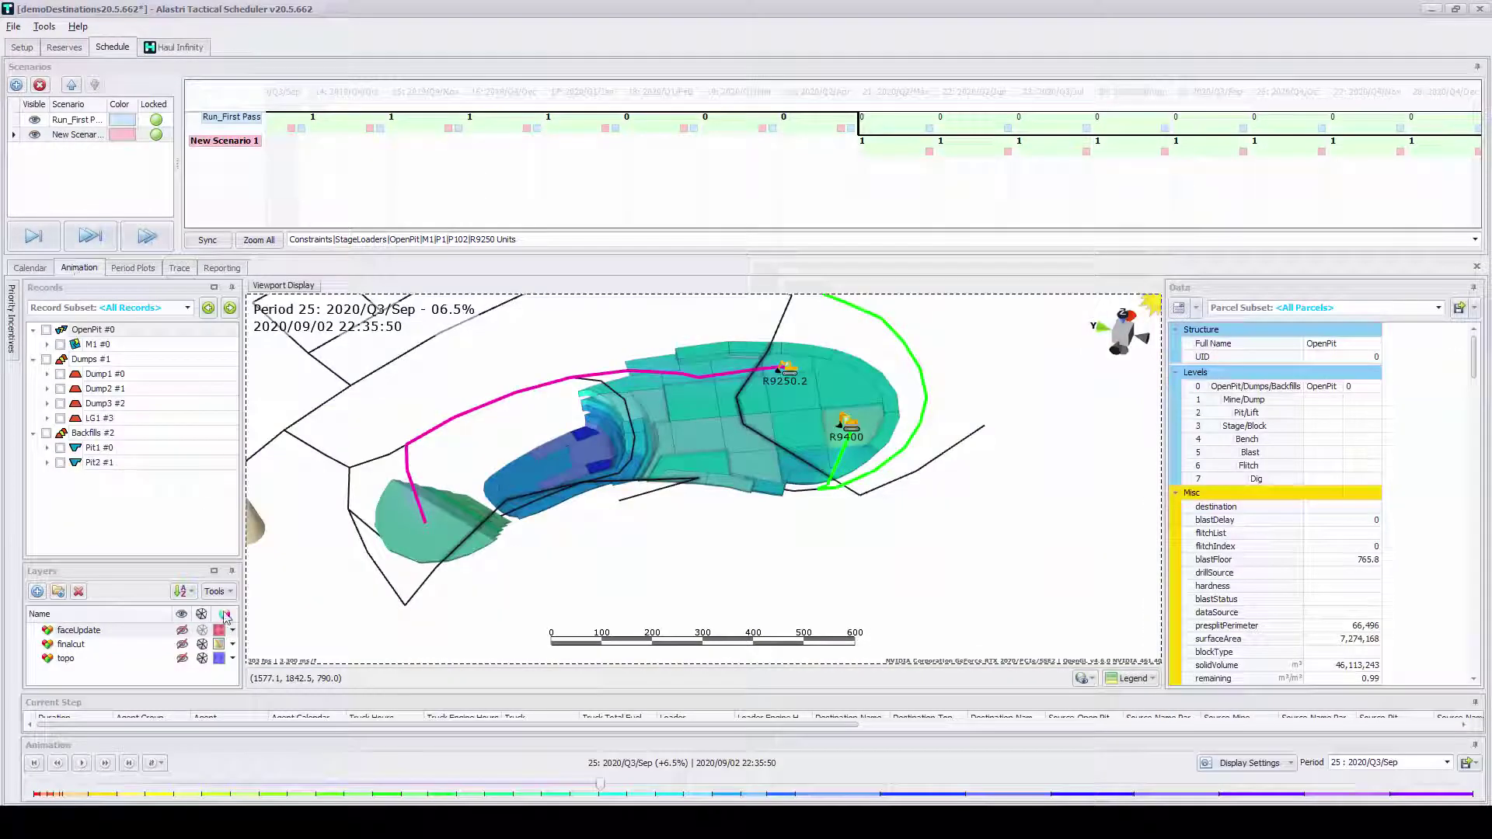
left_click(19, 121)
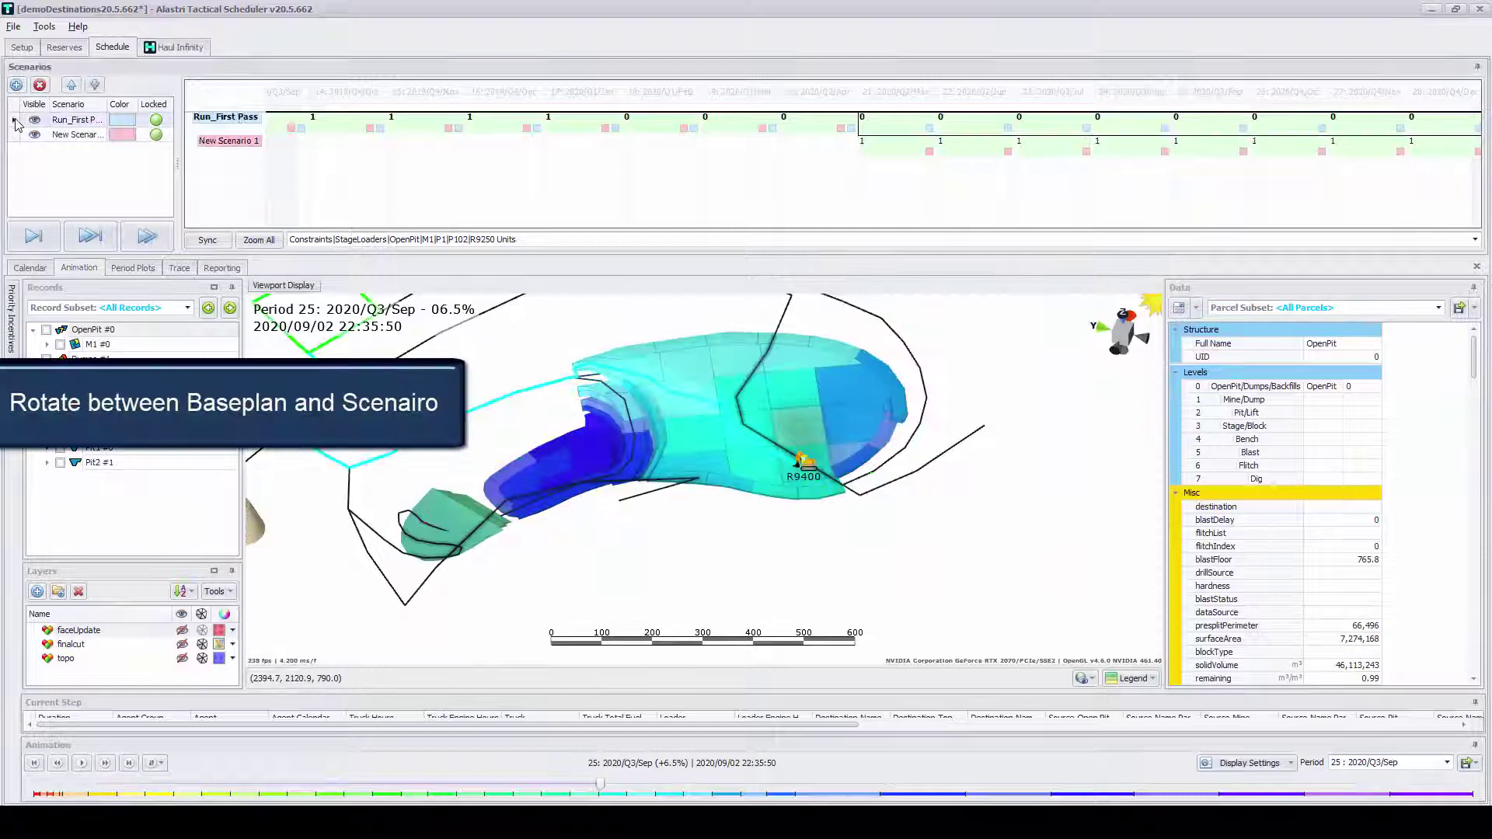
left_click(15, 134)
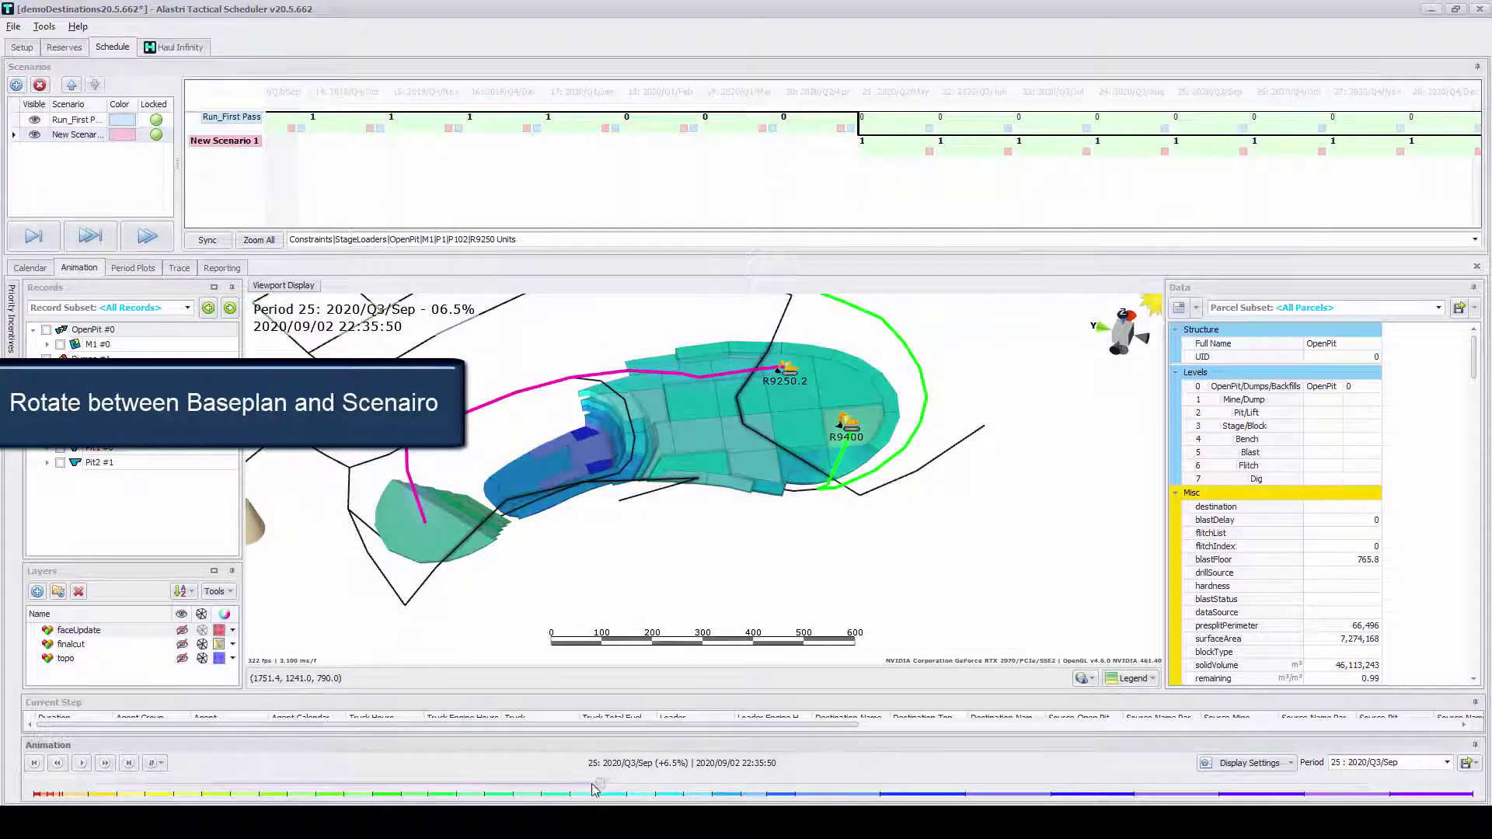
Replay the New Scenario 1 animation from around period 21 and pause it in period 25
left_click_drag(602, 786, 508, 801)
left_click(82, 763)
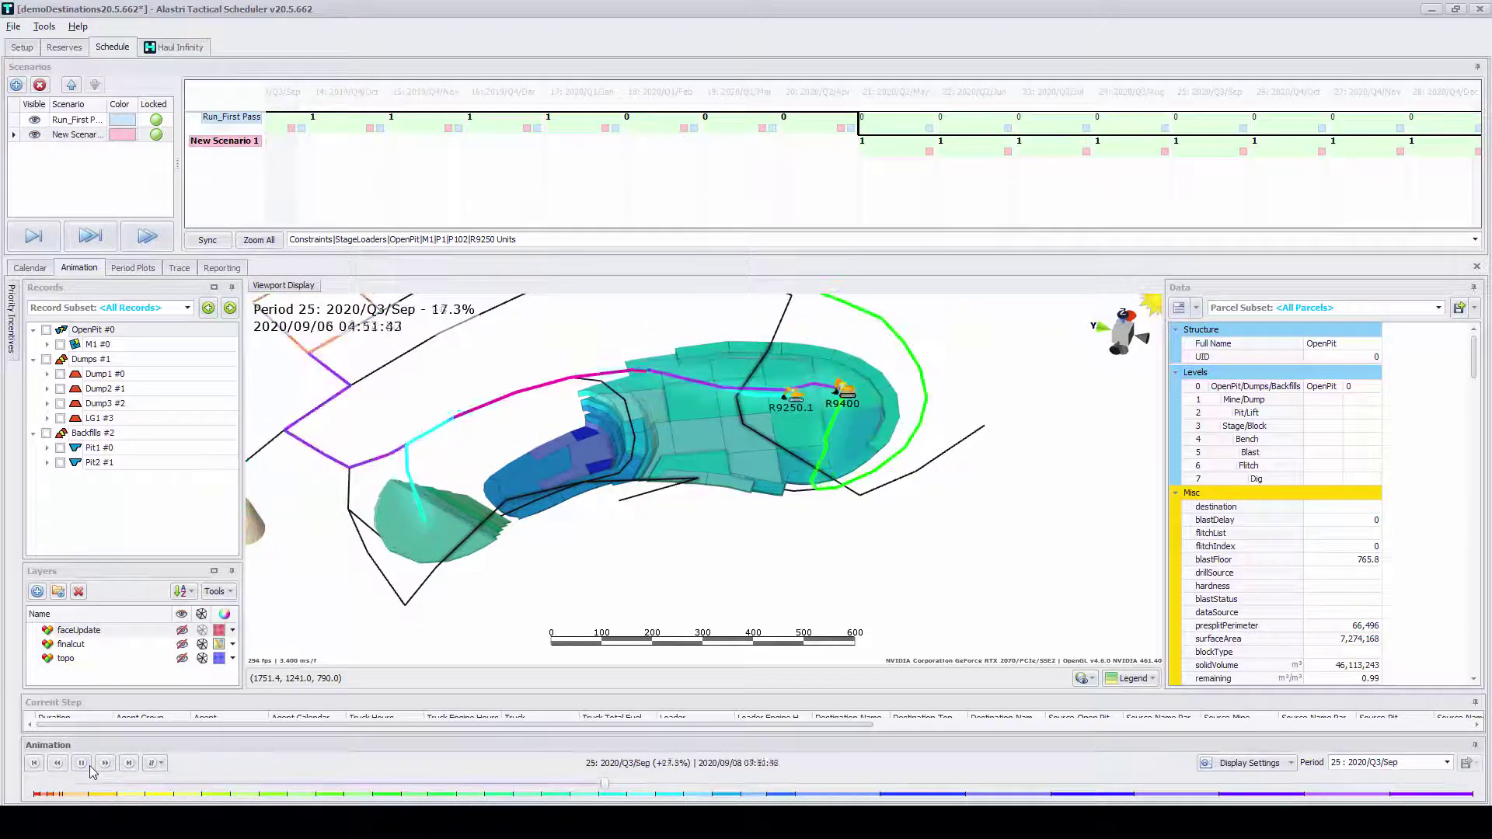
left_click(83, 764)
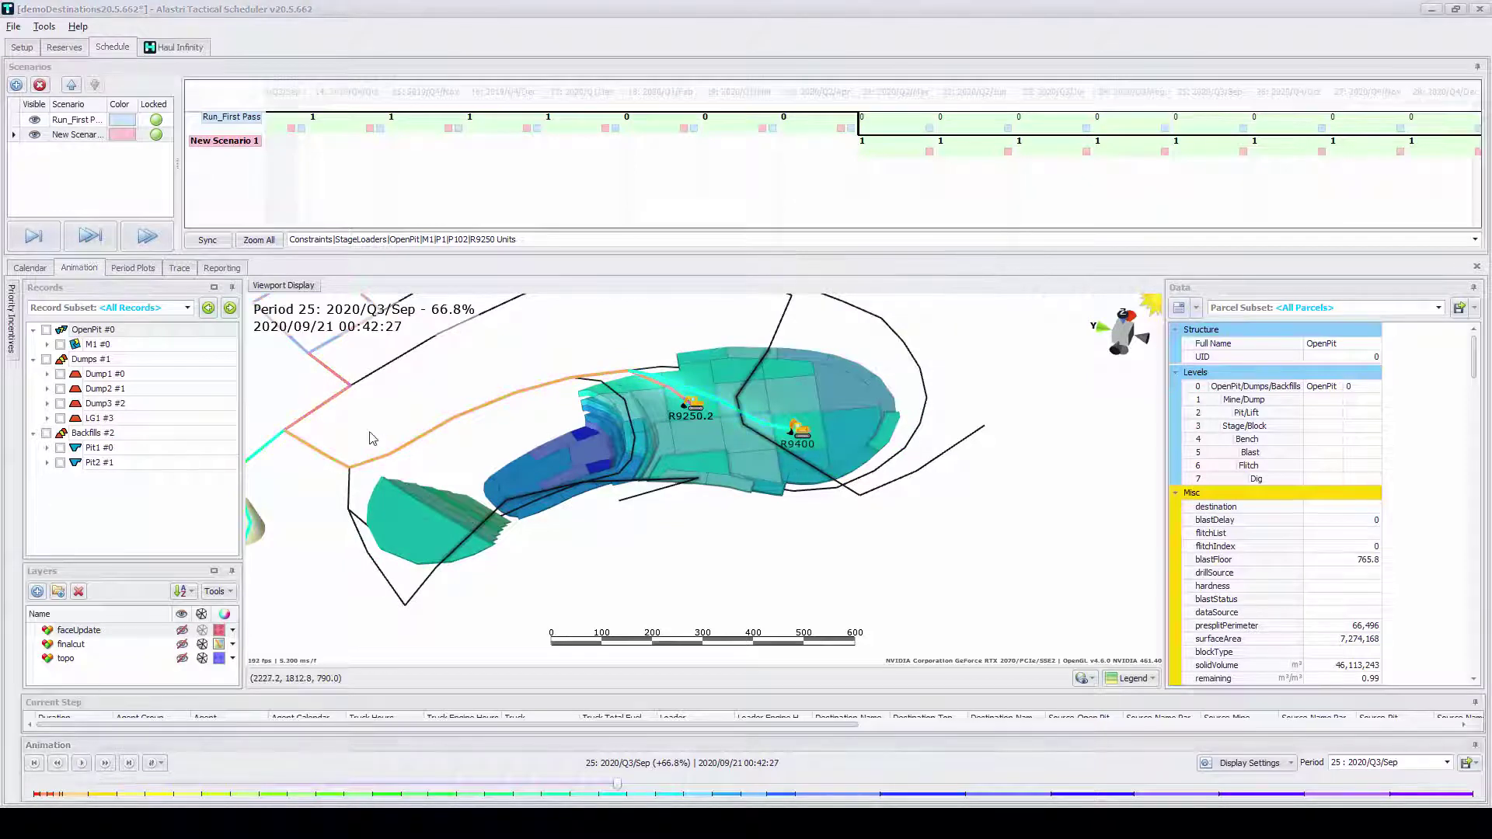
Compare the Loaders report charts between Run_First Pass and New Scenario 1
left_click(209, 269)
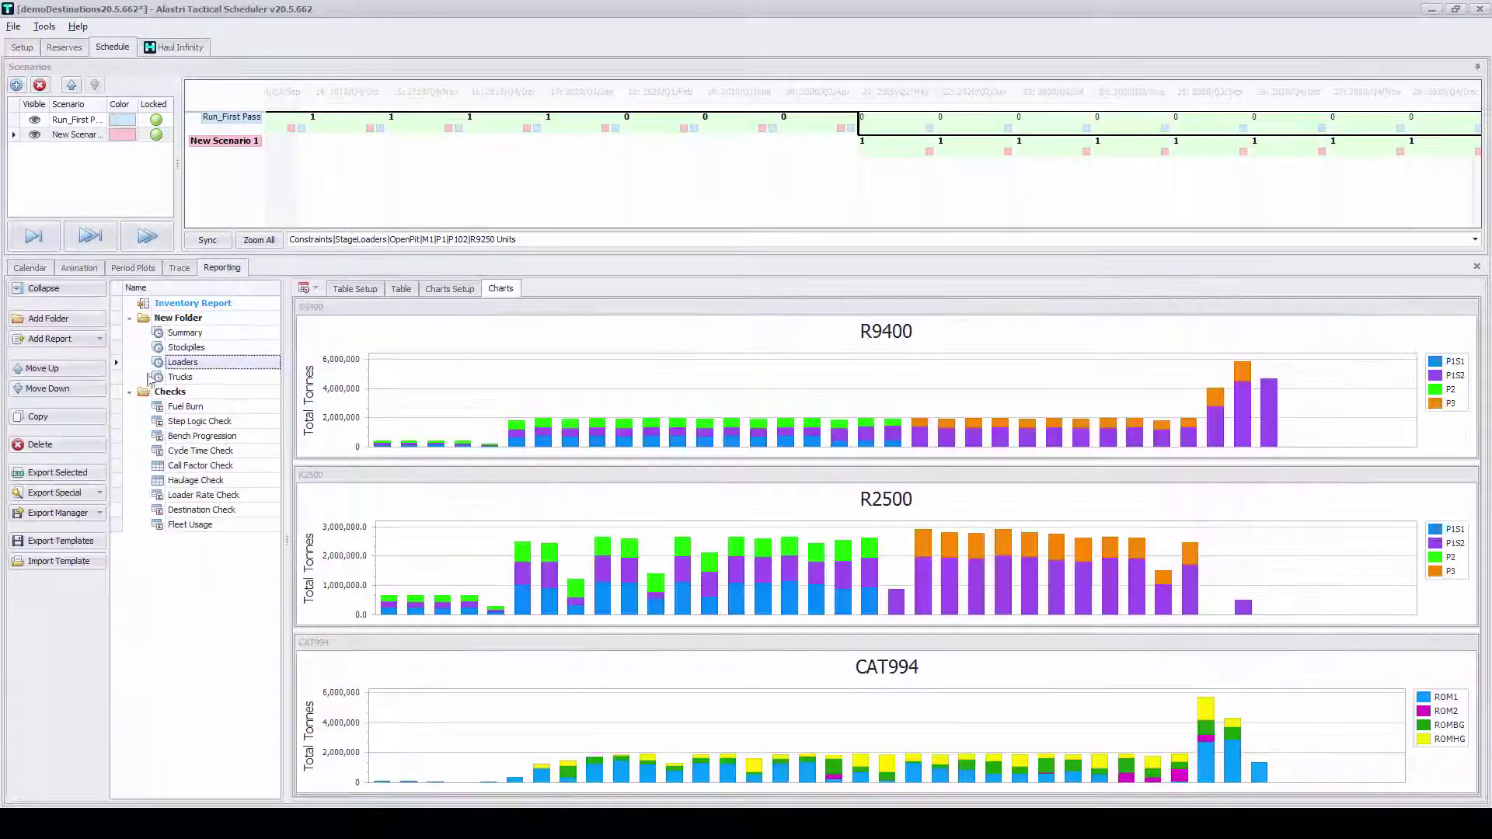
left_click(12, 122)
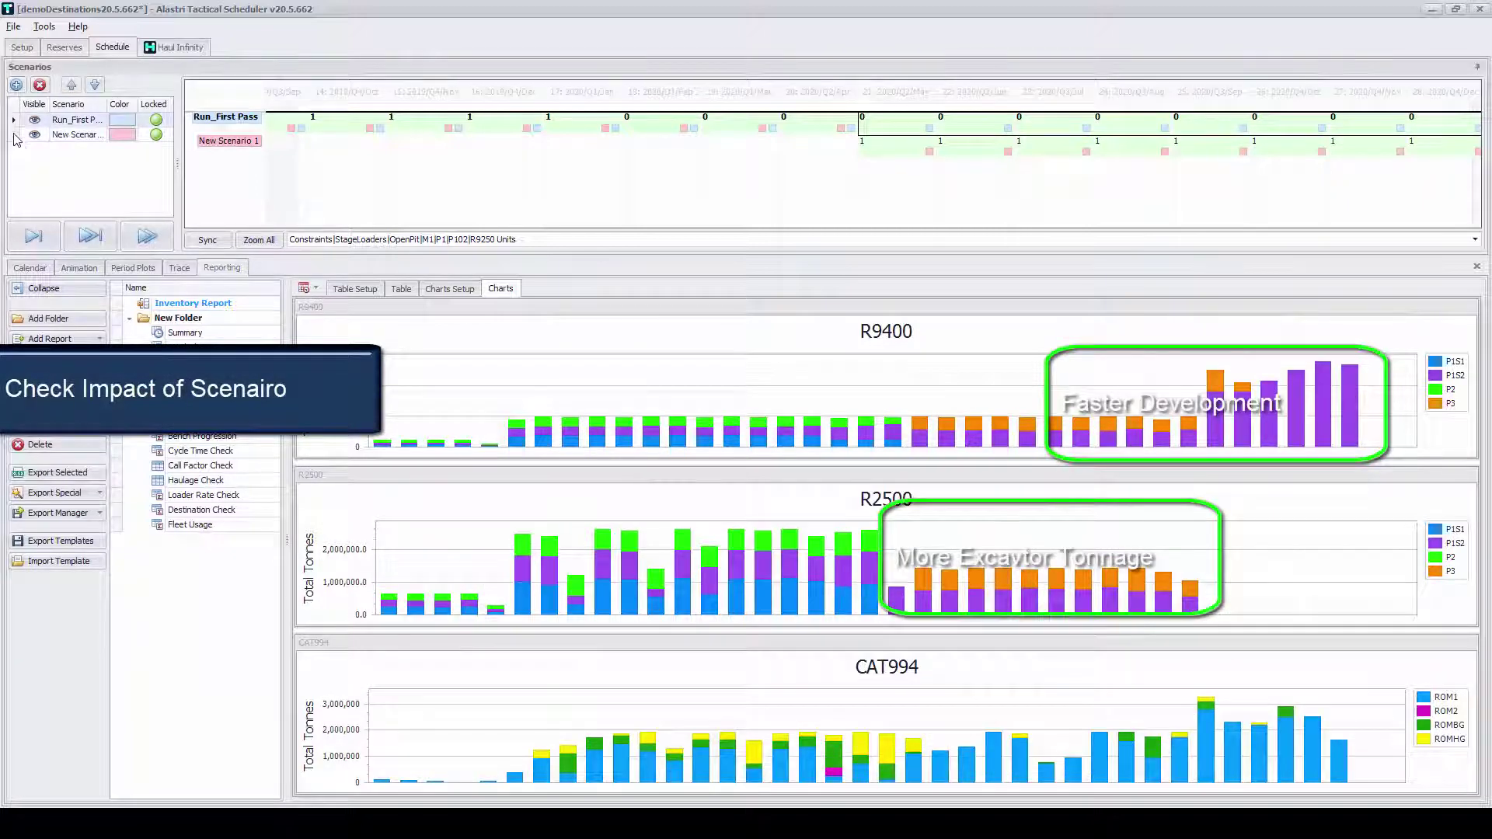
left_click(14, 133)
left_click(12, 120)
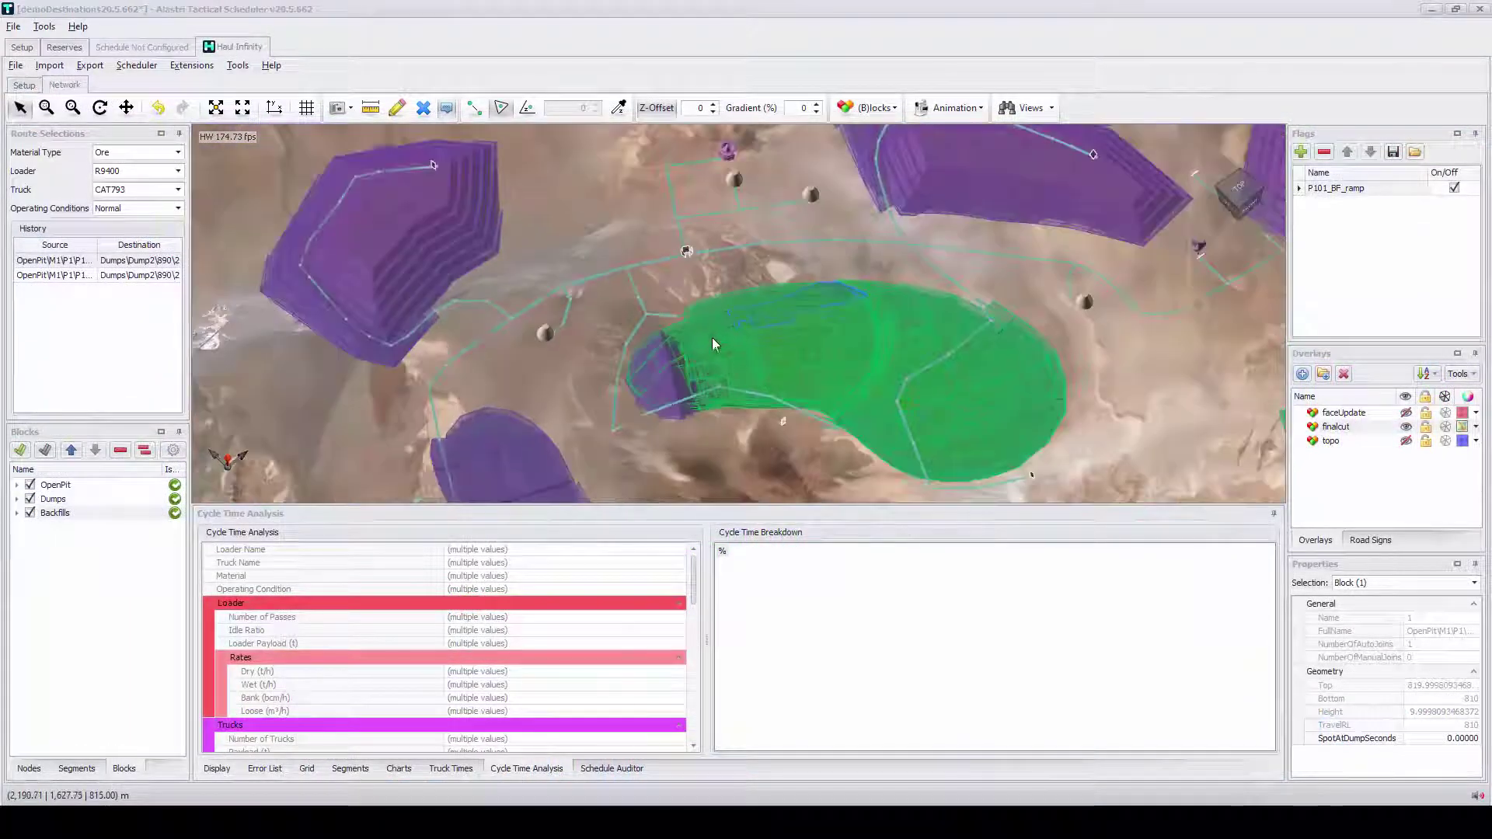
Show the return haul route between the selected open-pit block and a dump block, and inspect its path
left_click(376, 257, "ctrl")
right_click(376, 257)
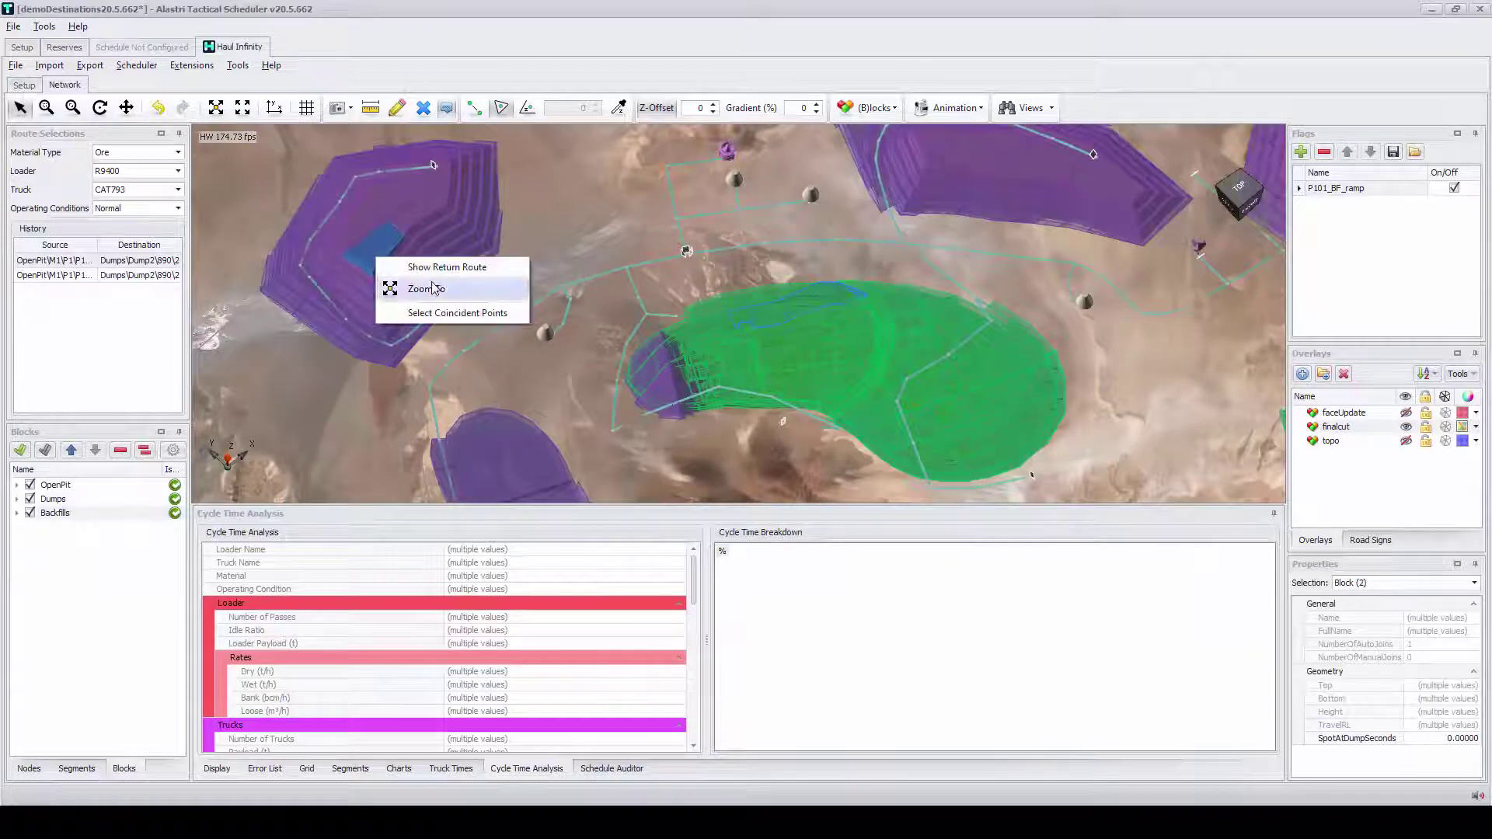
left_click(447, 268)
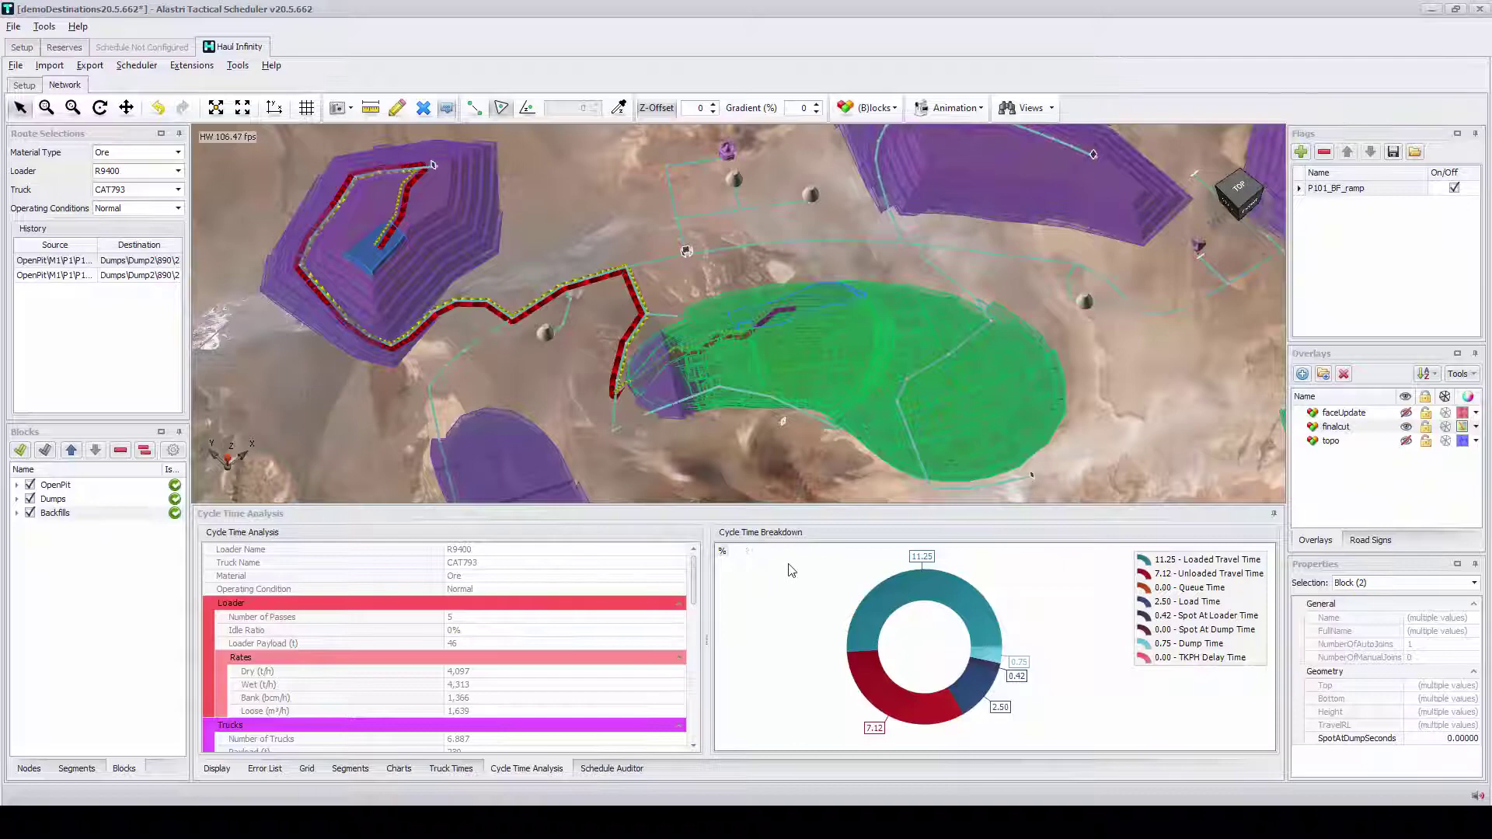
scroll(715, 284, "down", 2)
scroll(744, 347, "up", 5)
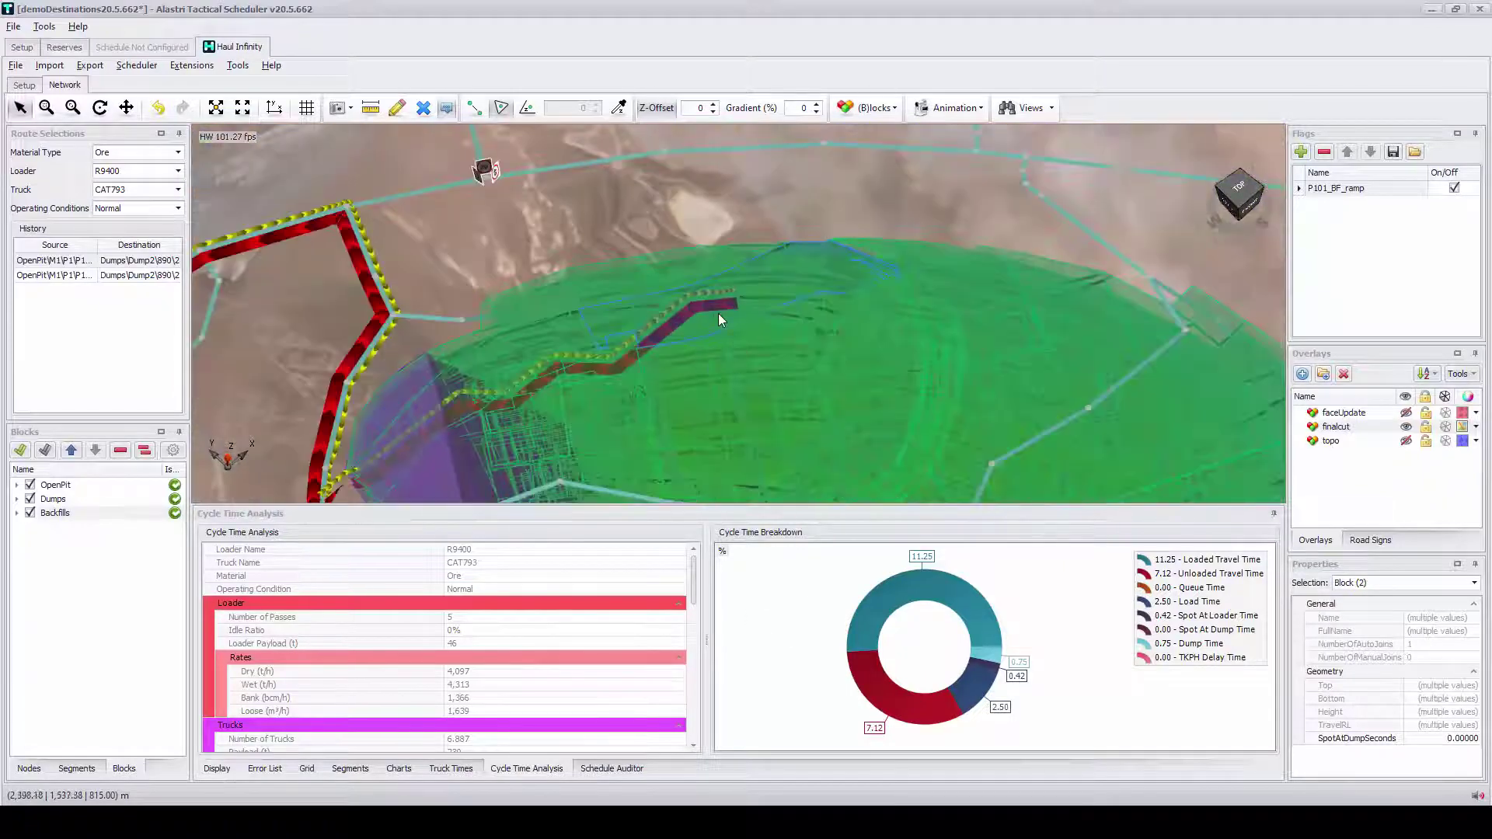
scroll(719, 319, "down", 5)
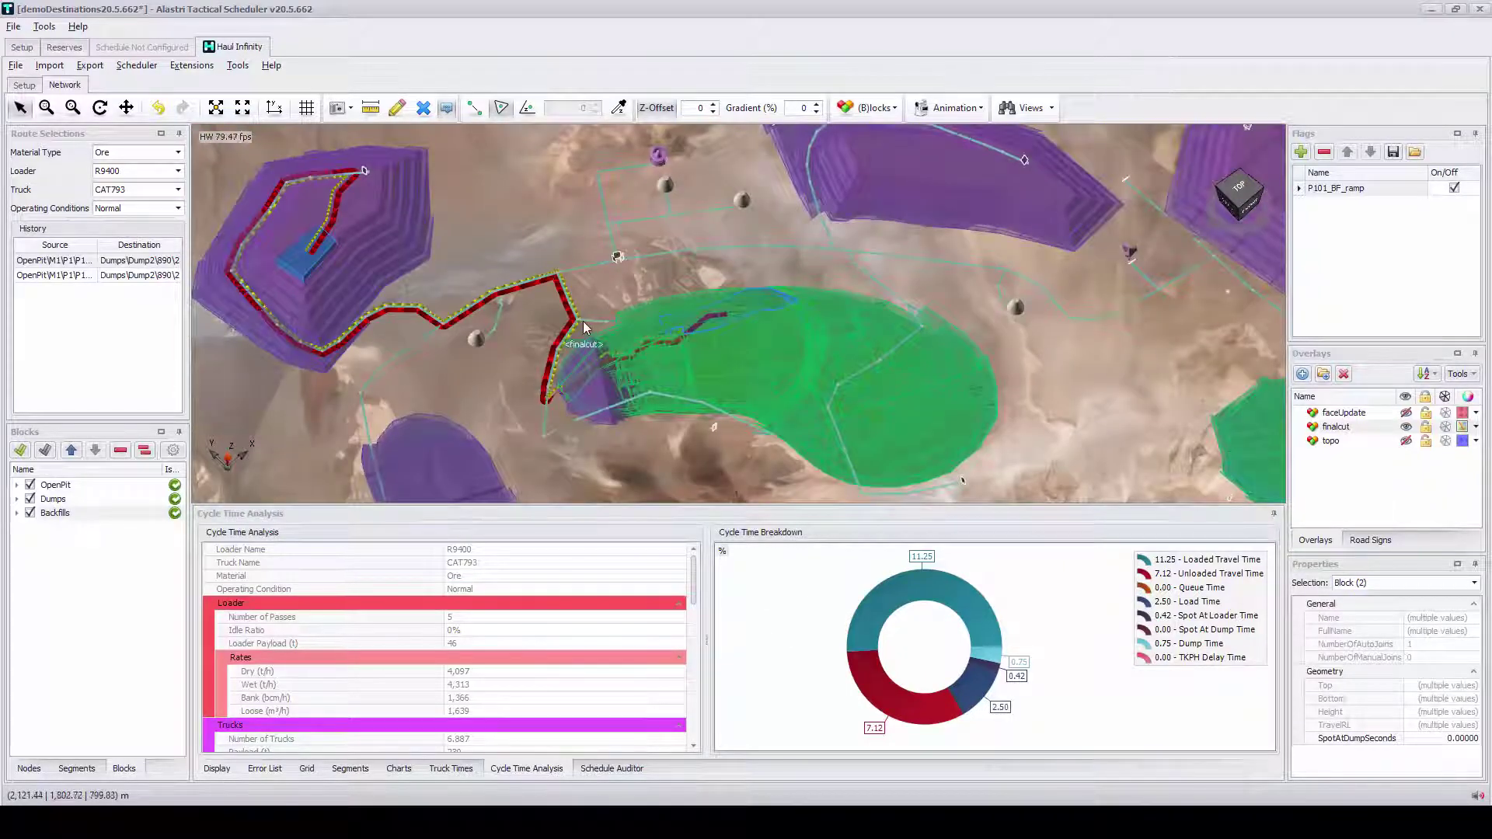
Place a 20s stop sign at the haul road junction on the route between the pit and the dump
scroll(560, 291, "up", 5)
left_click(565, 279)
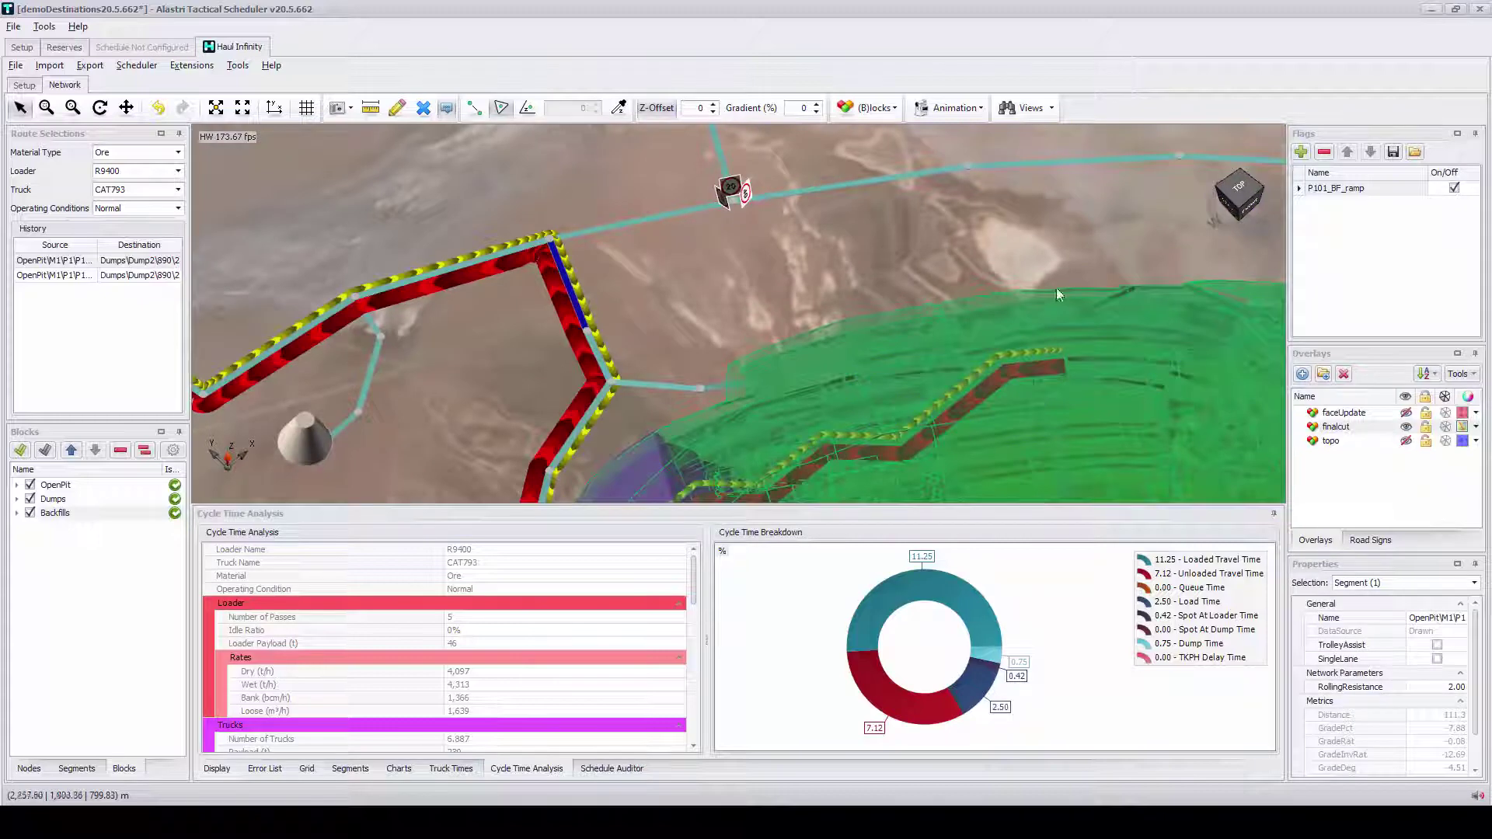
left_click(1364, 540)
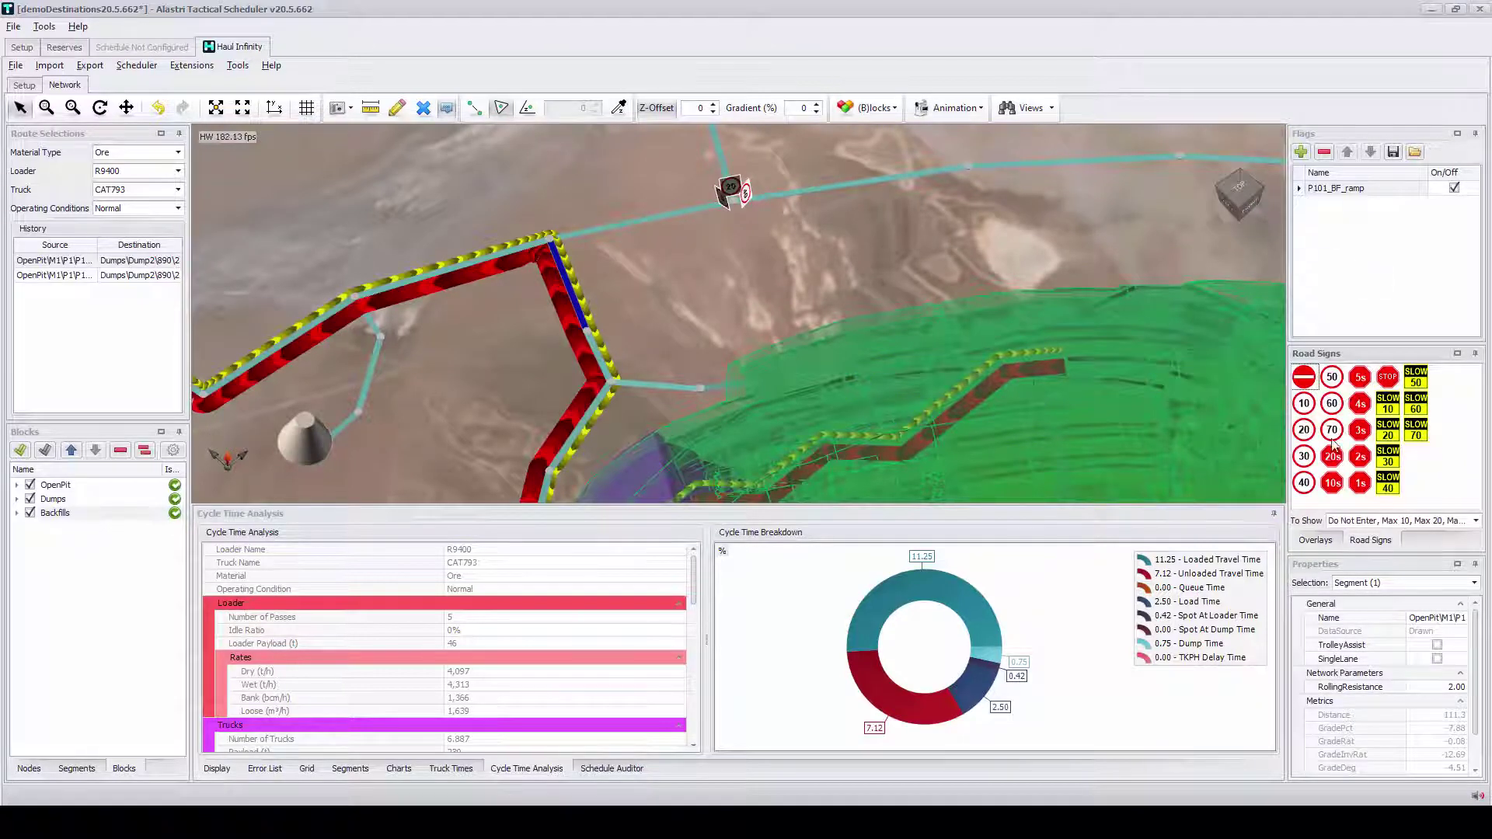
left_click_drag(1338, 462, 559, 252)
Show the route between the open-pit block and the dump block again, and check its cycle time breakdown with the new sign
scroll(610, 315, "down", 2)
left_click(959, 350)
scroll(958, 348, "down", 5)
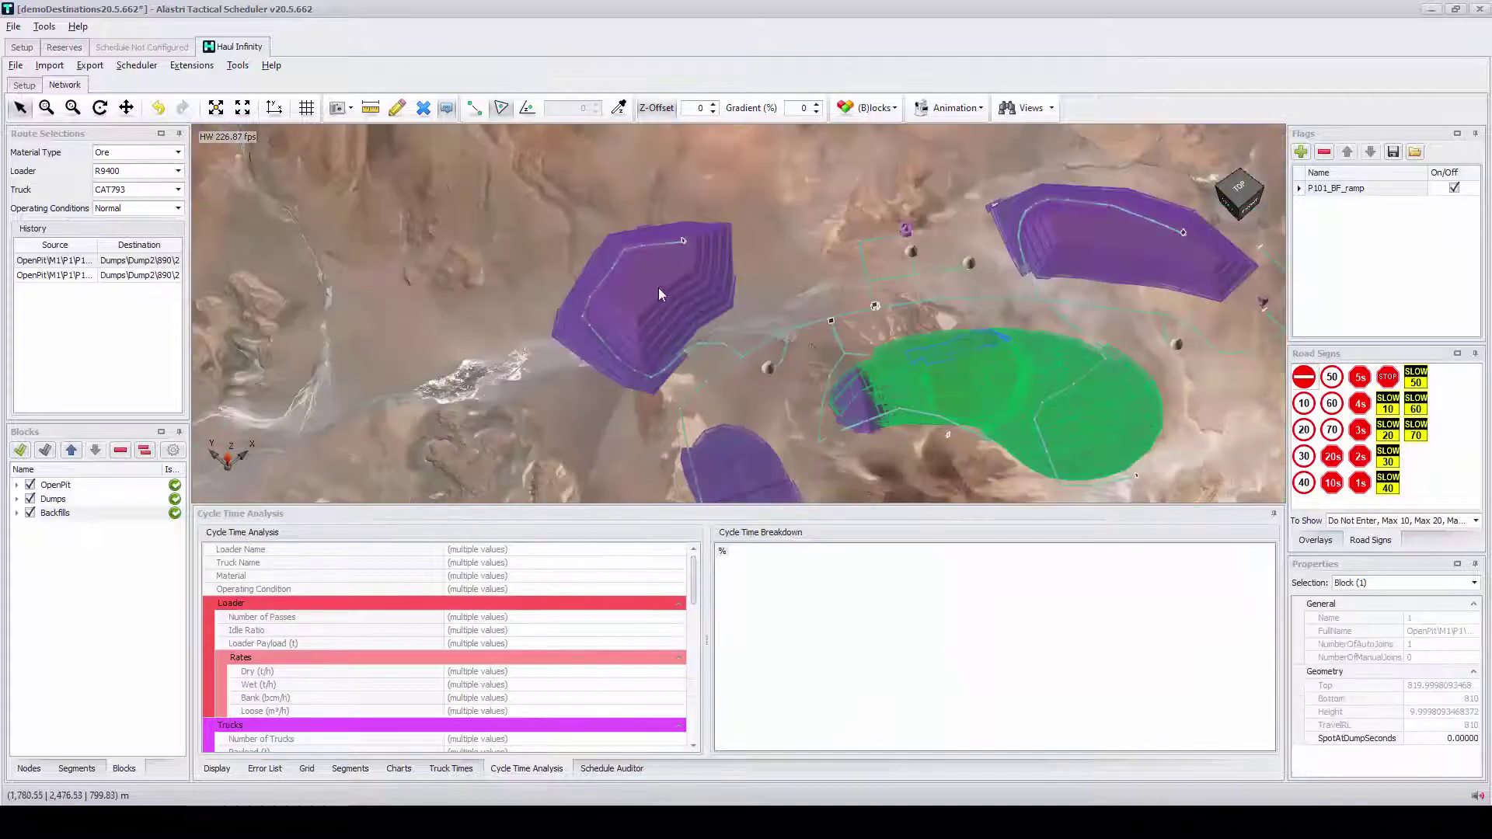
left_click(636, 310, "ctrl")
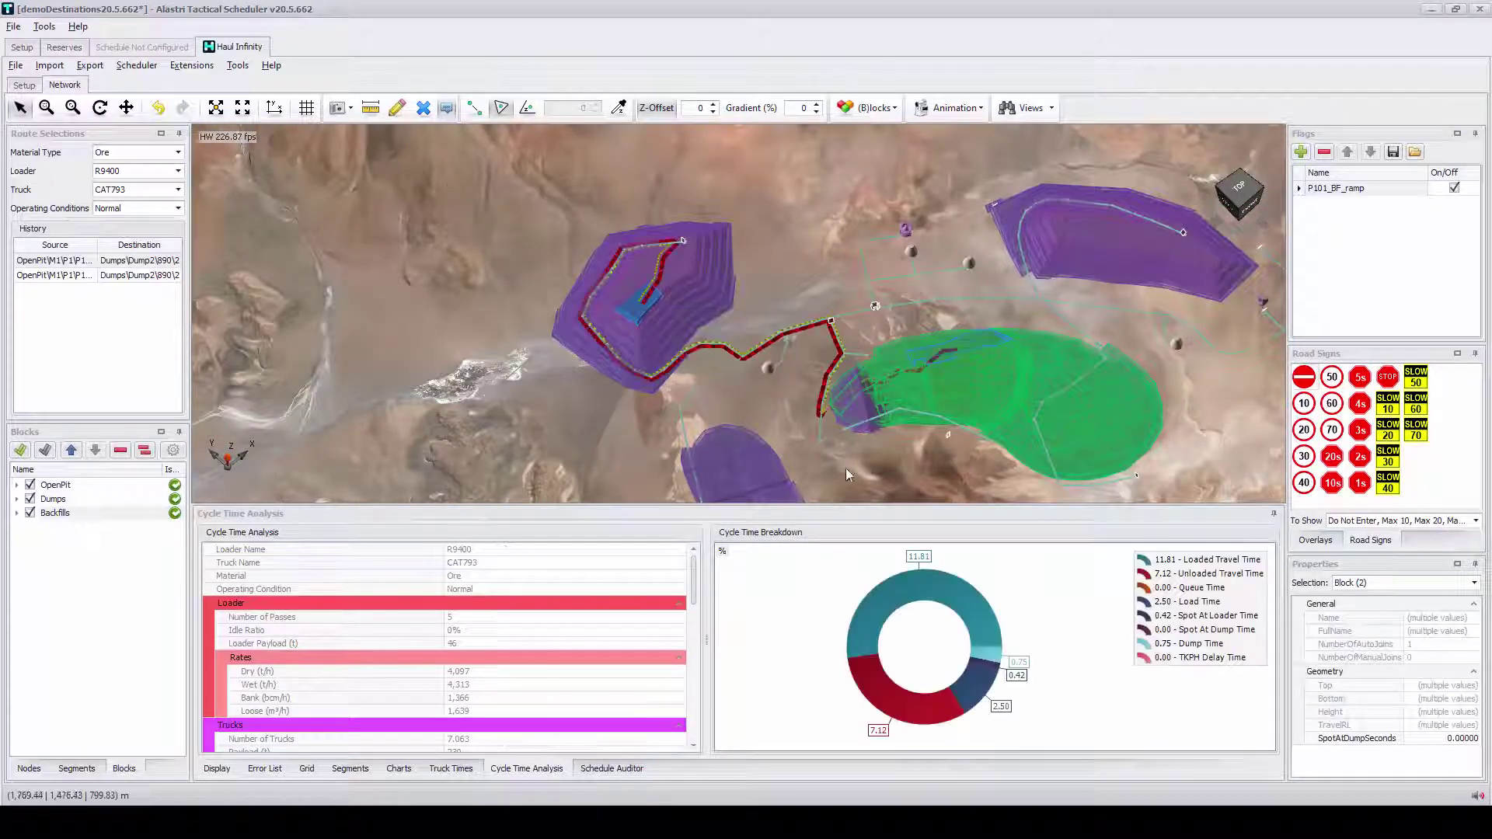
scroll(931, 392, "up", 5)
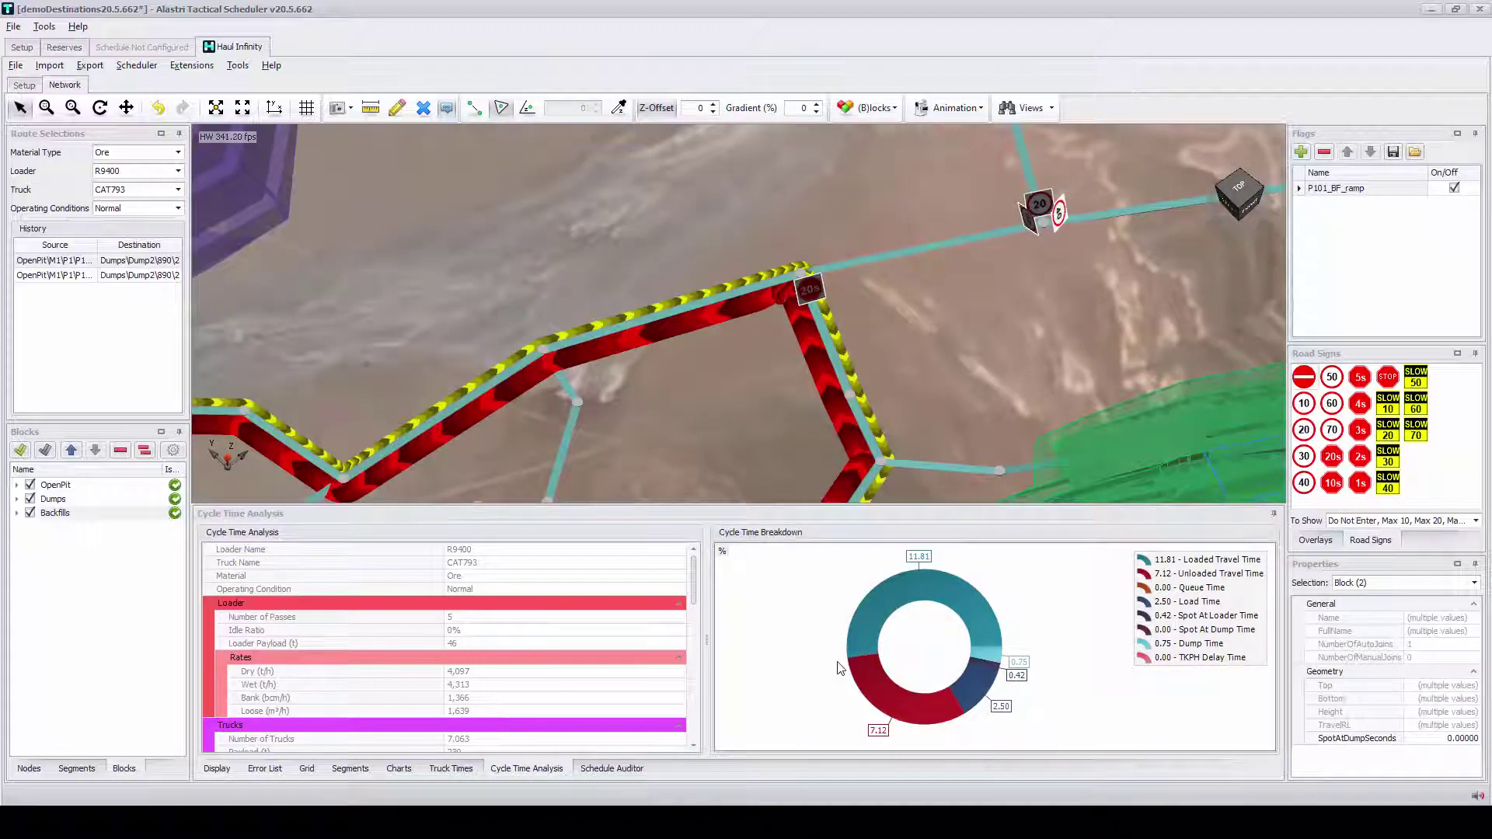
Clear the OpenPit, Dumps and Backfills block groups and apply Show Blocks to expose the haul road network
scroll(833, 343, "down", 5)
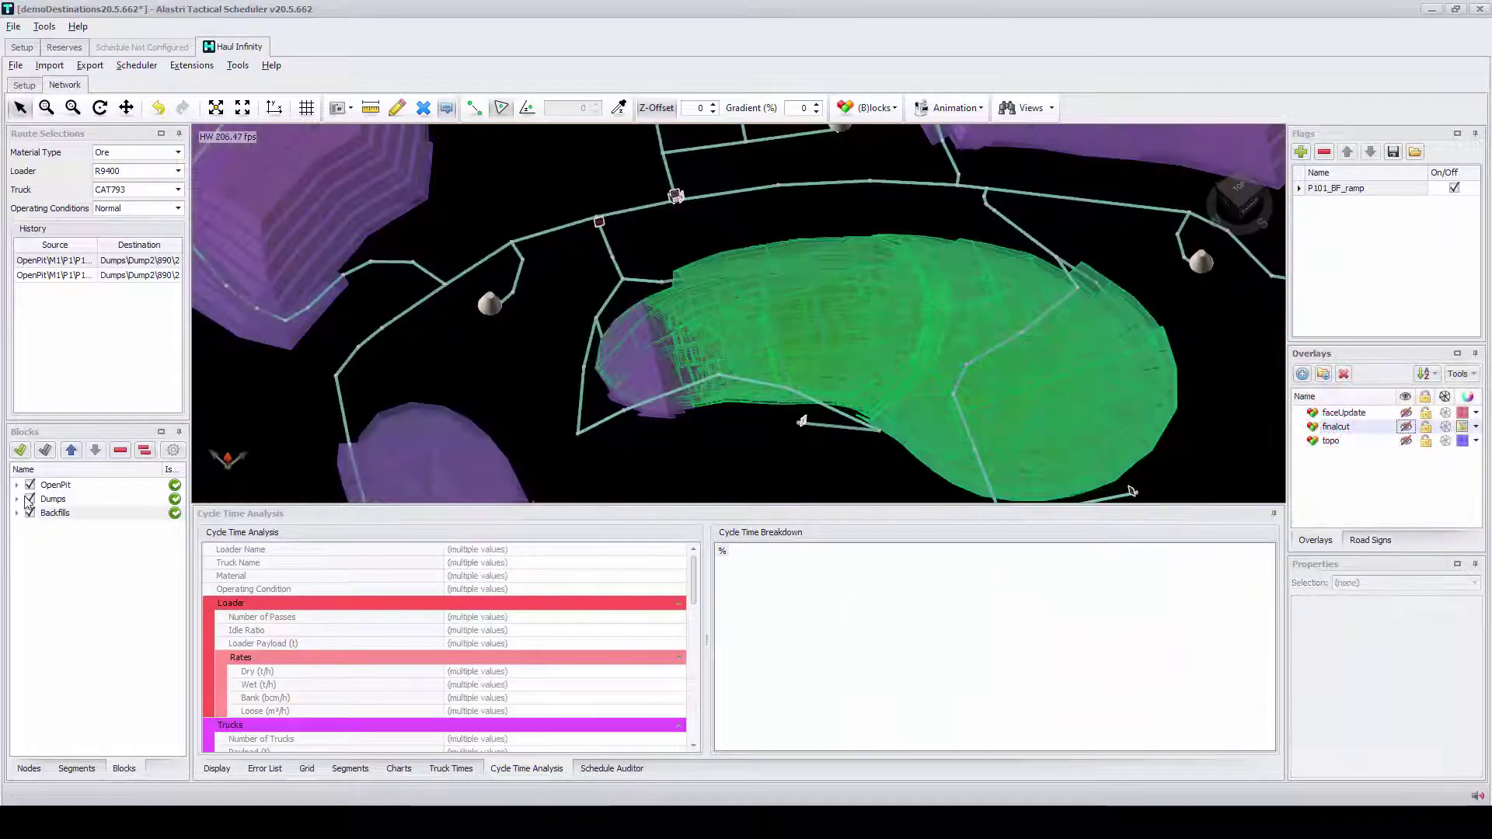
left_click(31, 499)
left_click(30, 512)
left_click(886, 108)
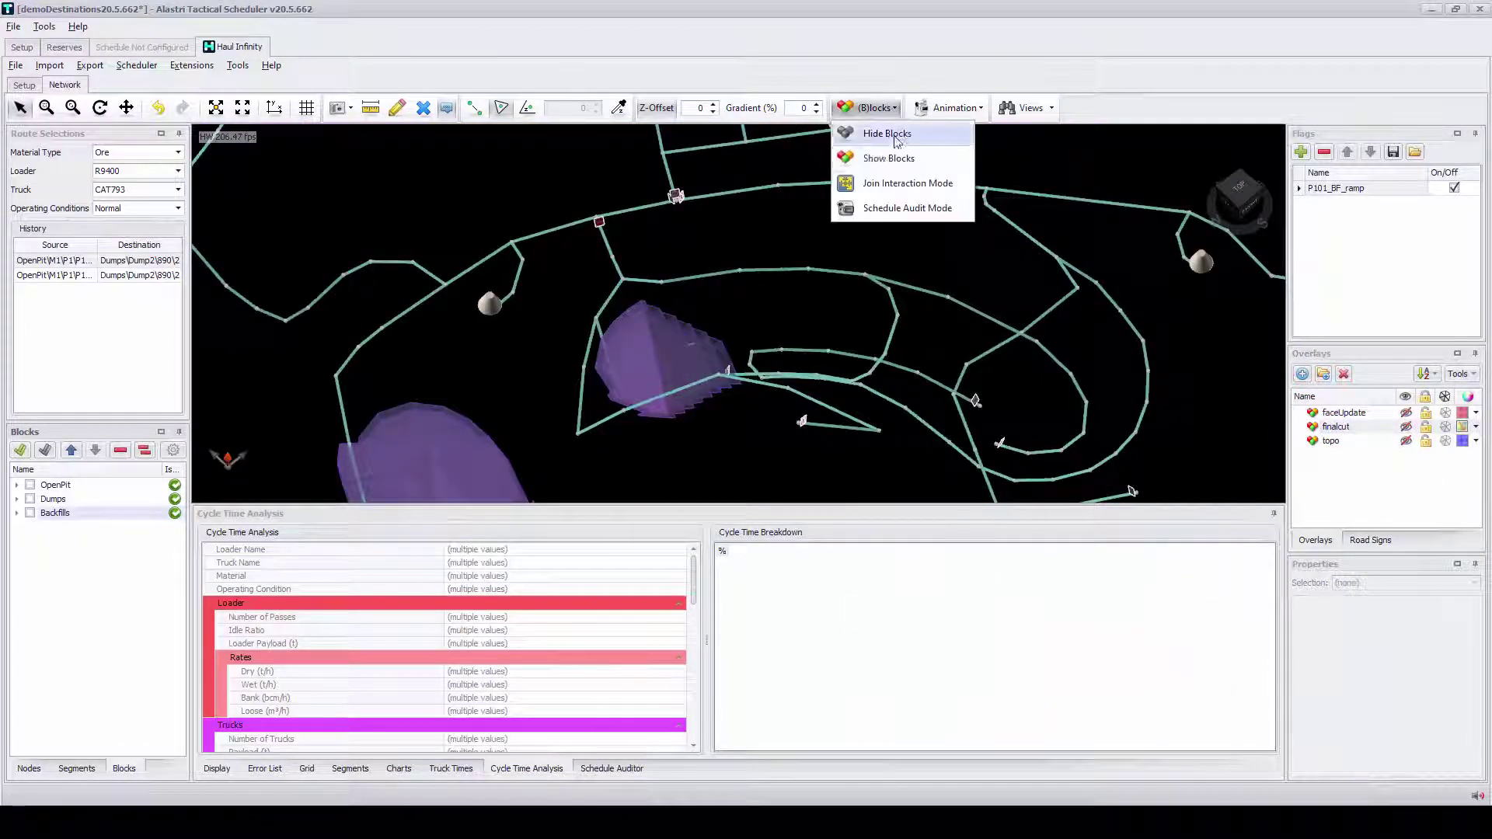
left_click(886, 156)
scroll(612, 342, "down", 2)
Switch the P101_BF_ramp flag off and on again, and inspect the ramp segment at the backfill
scroll(606, 339, "up", 5)
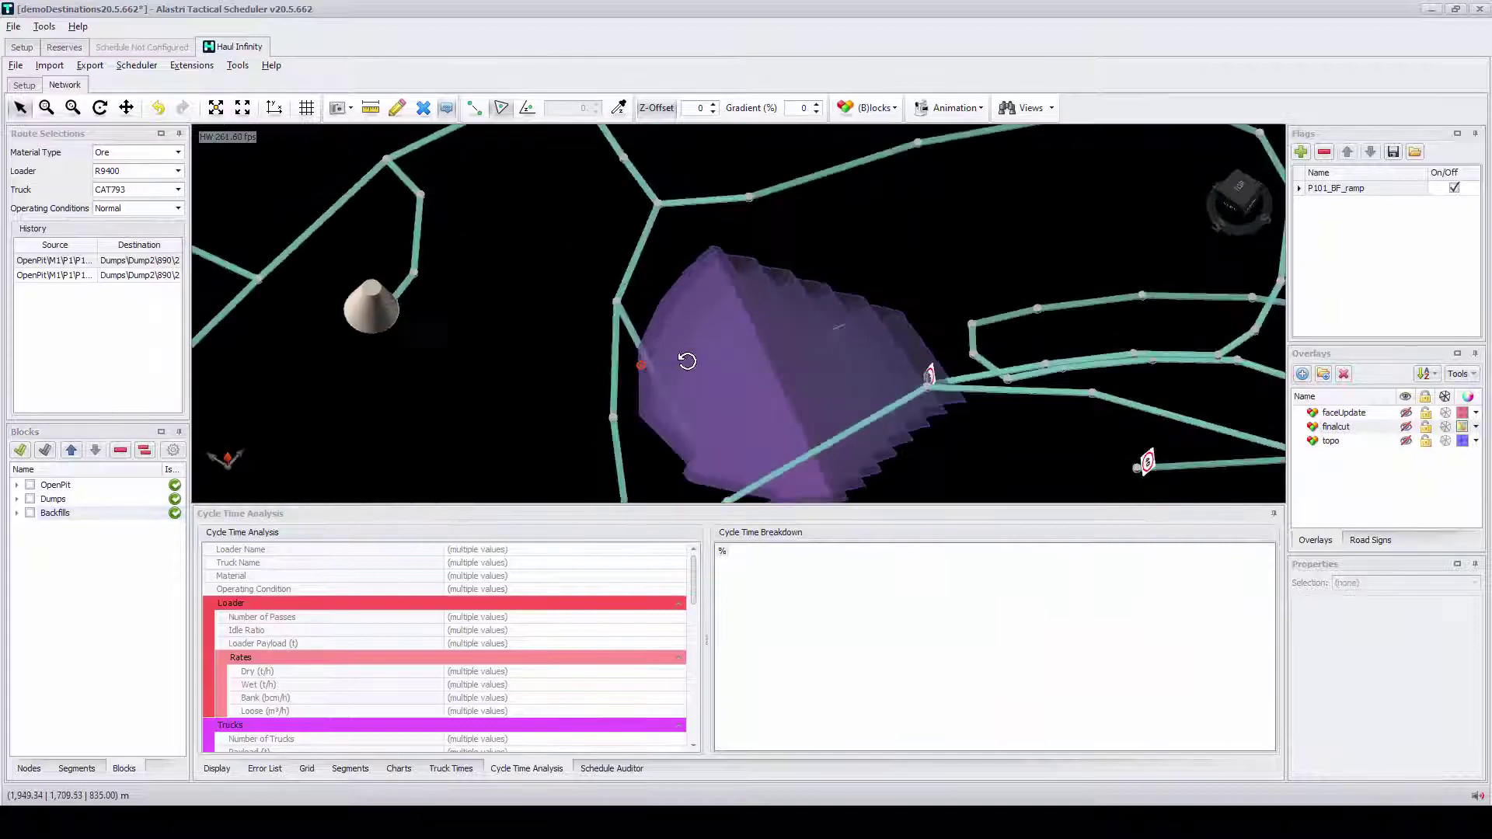
left_click(1453, 189)
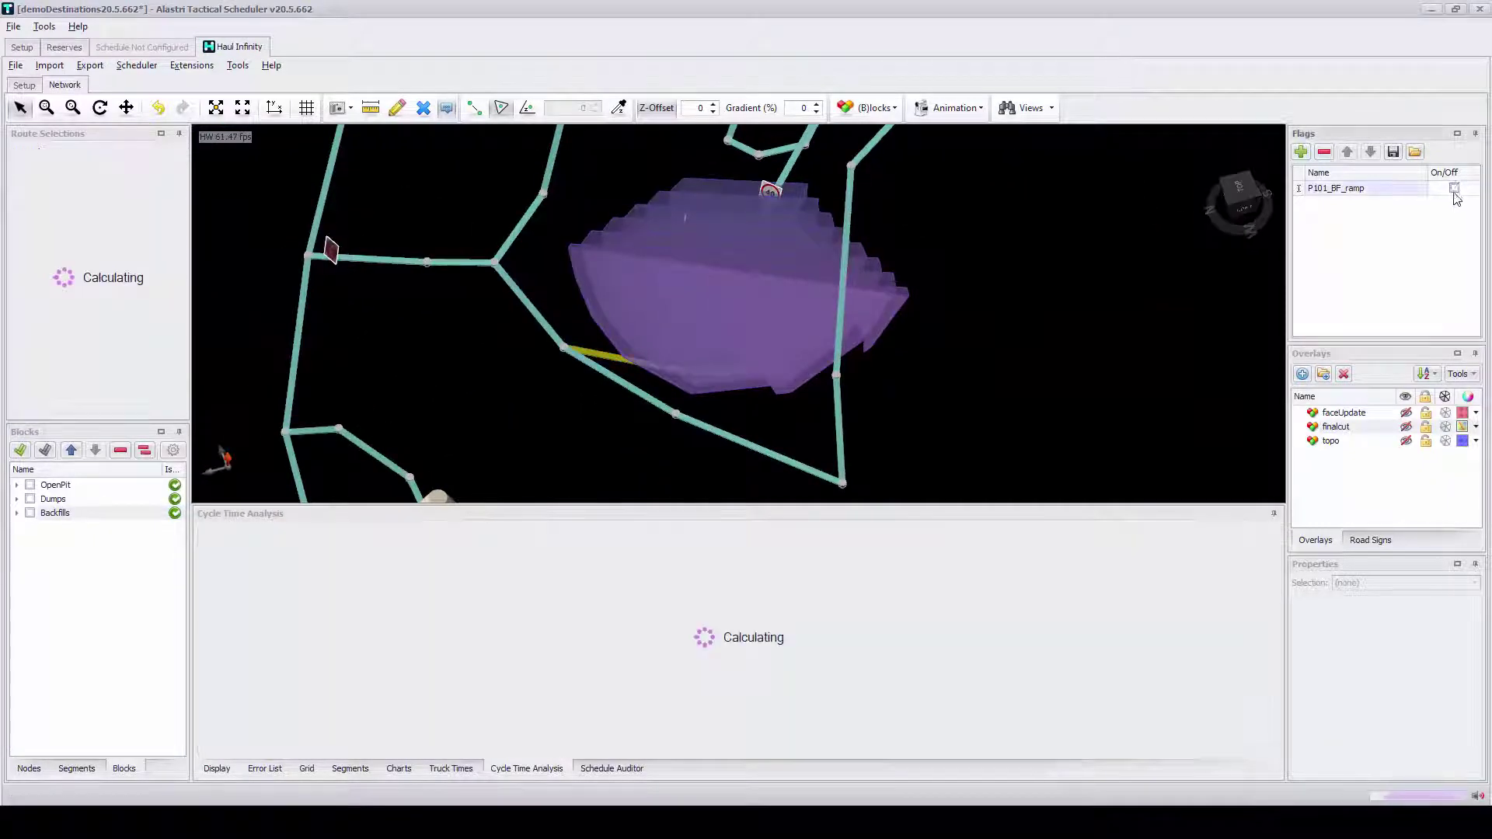
left_click(1453, 188)
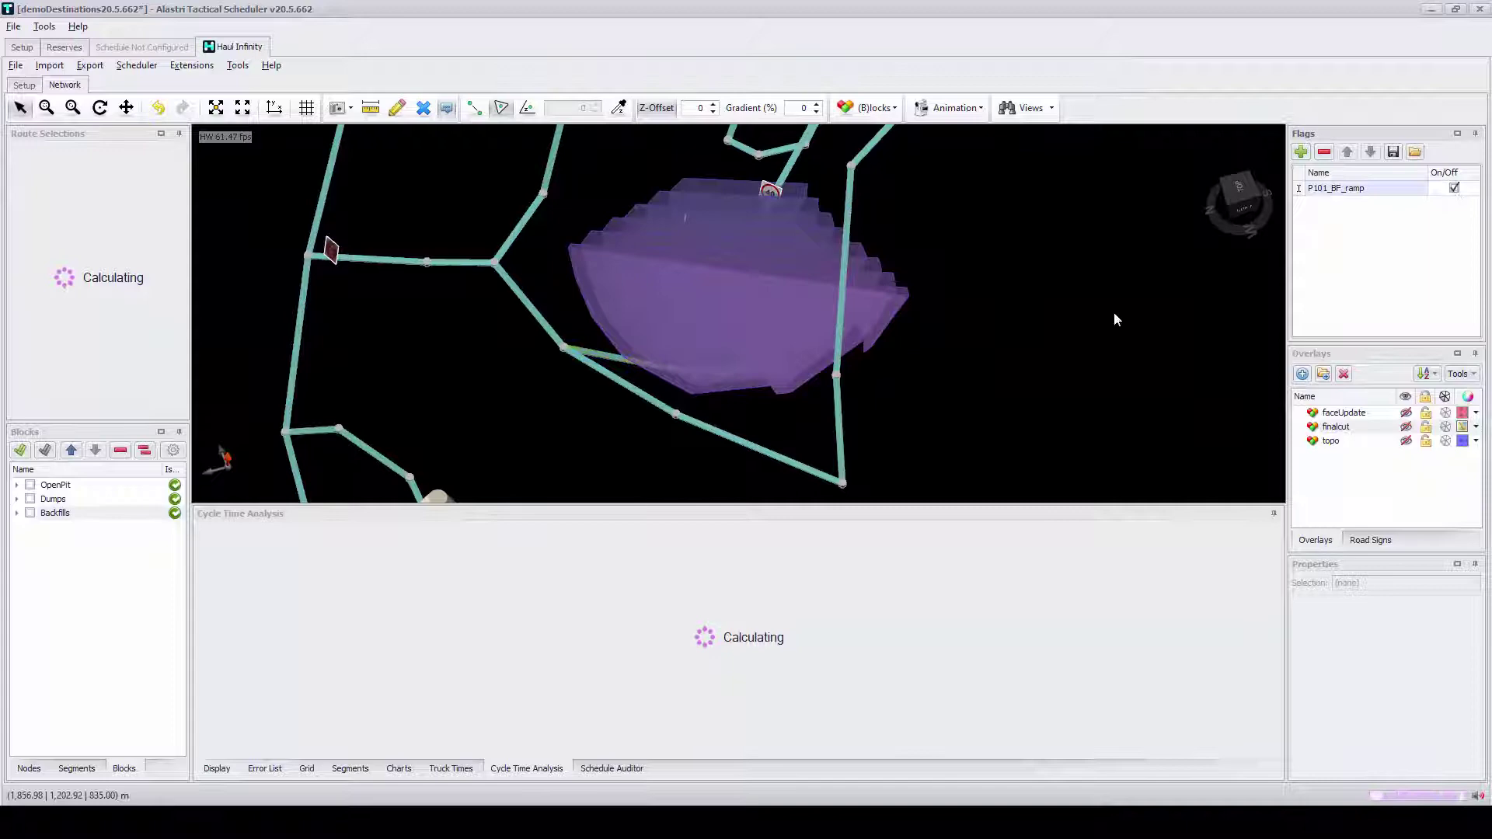
left_click_drag(911, 340, 1005, 293)
scroll(1005, 293, "down", 4)
left_click_drag(912, 429, 996, 323)
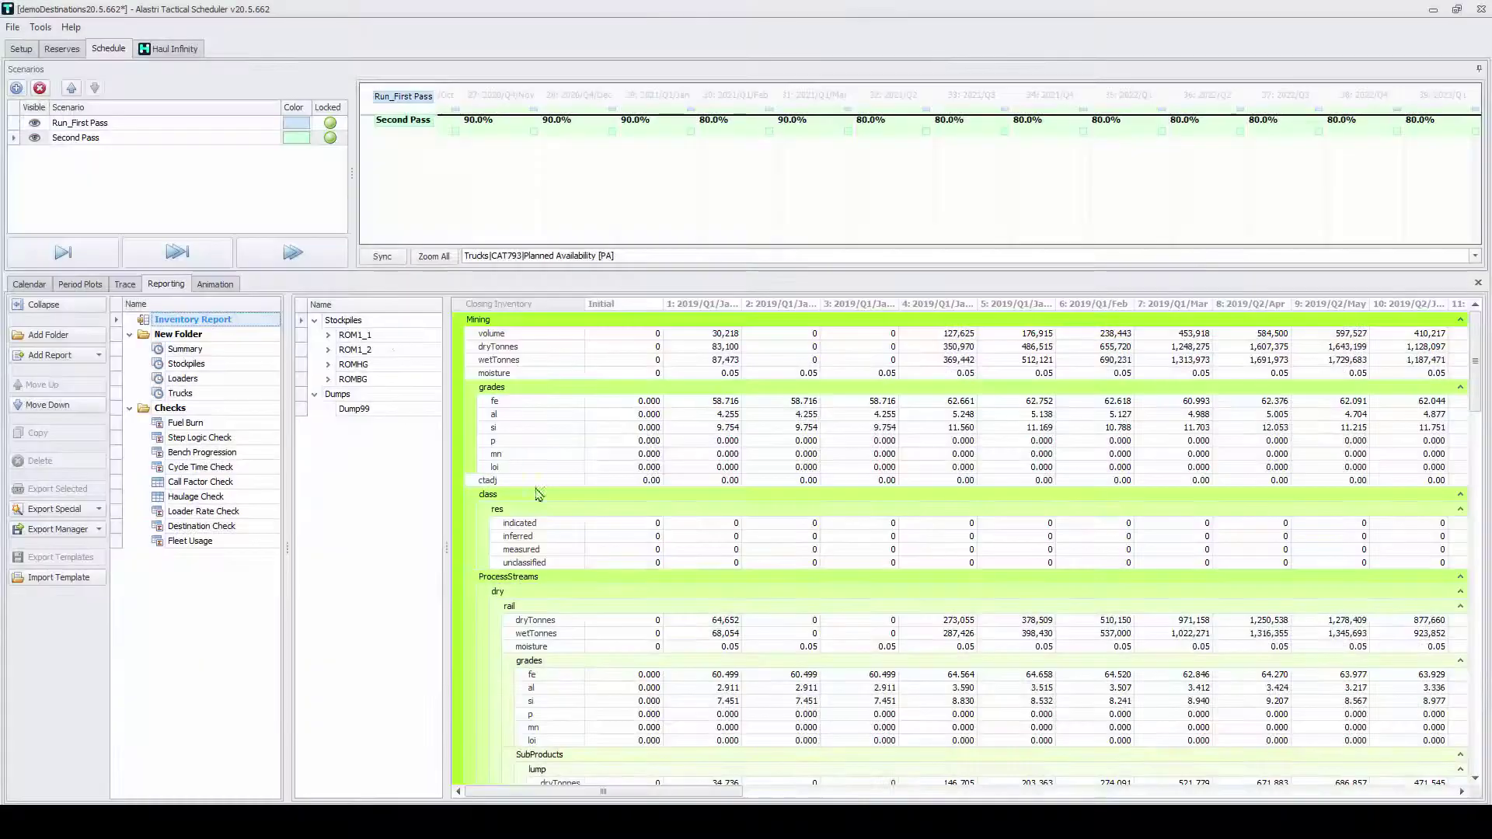
Review the Second Pass Inventory Report for stockpiles ROM1_1 and ROMHG, and the Fuel Burn and Call Factor Check reports
left_click(354, 335)
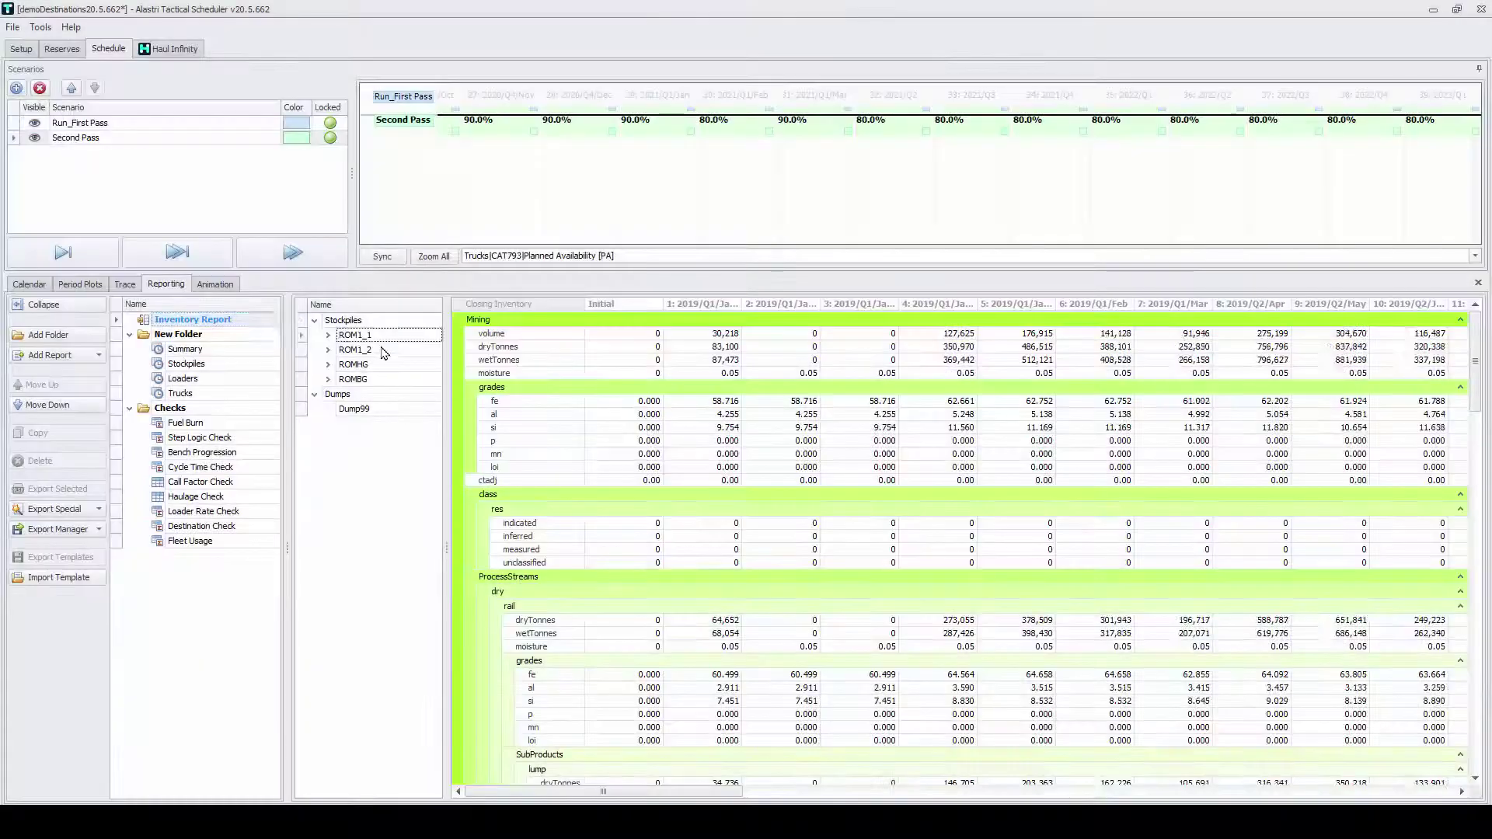
left_click(365, 364)
left_click(187, 422)
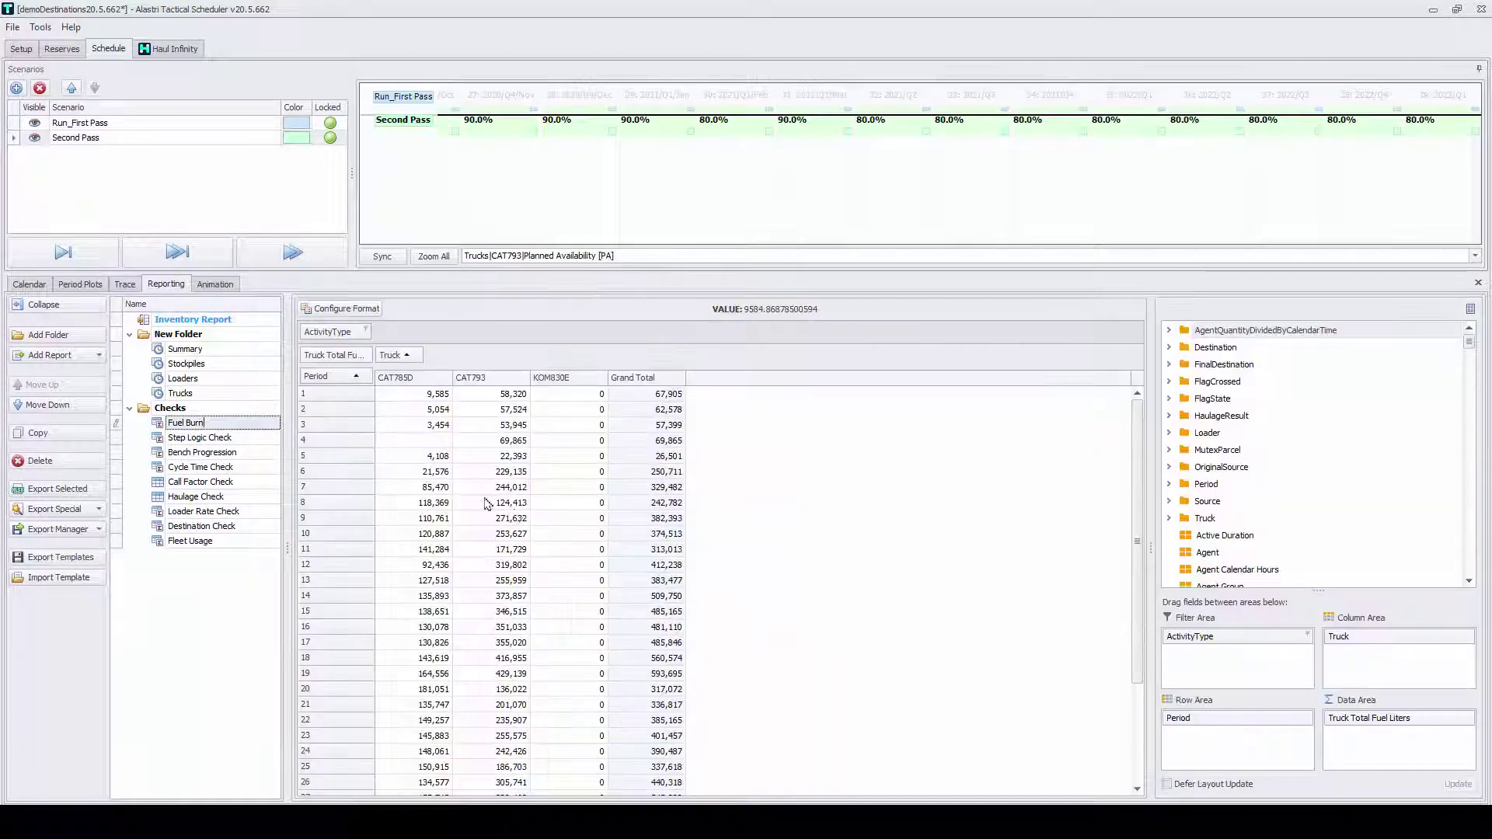
scroll(695, 591, "down", 2)
left_click(238, 484)
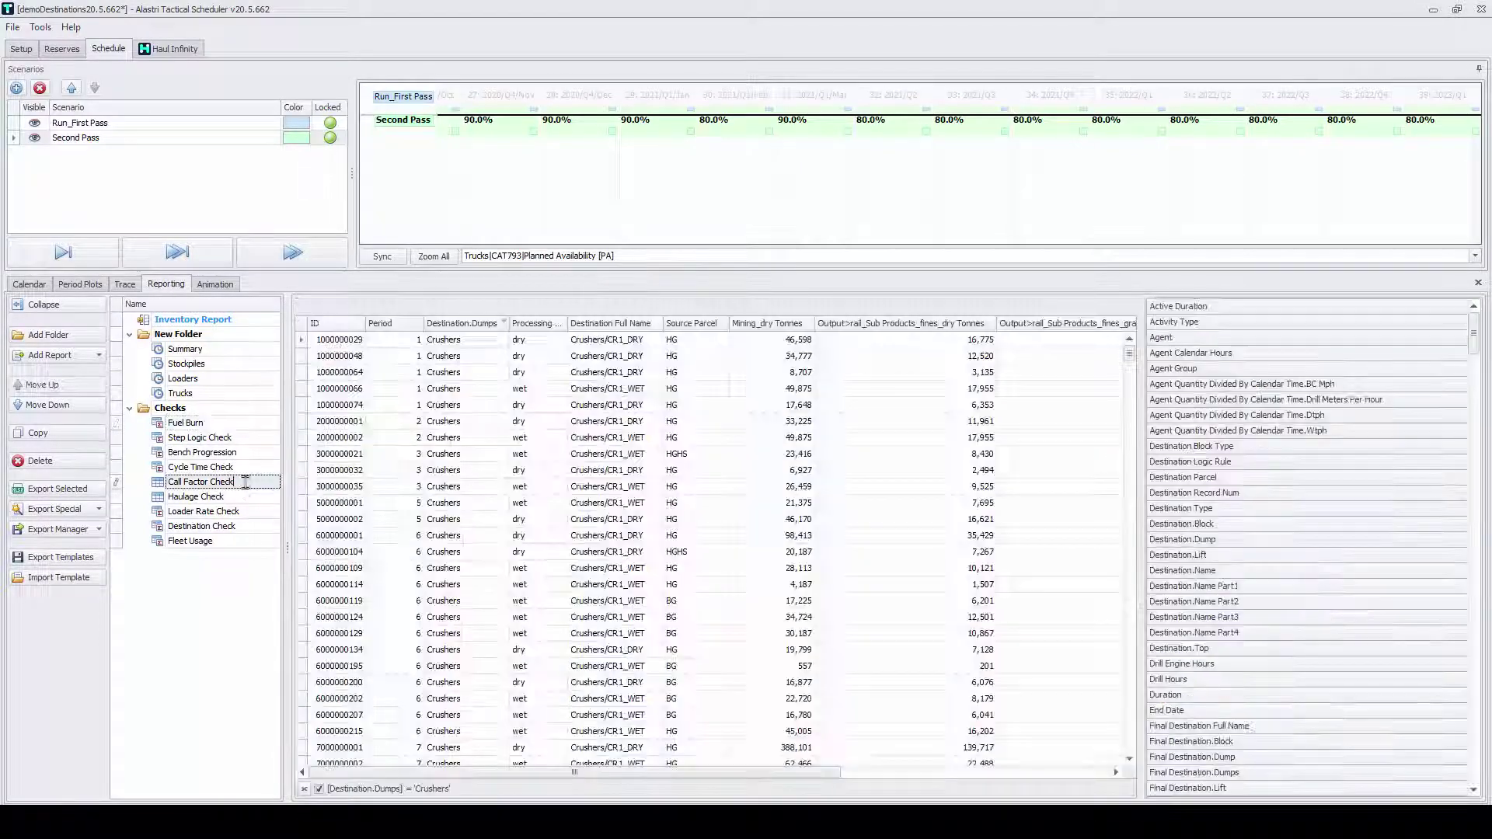
Review the Summary report table across its periods and the Stockpiles report charts, checking ROM1_1 in period 29
left_click(195, 349)
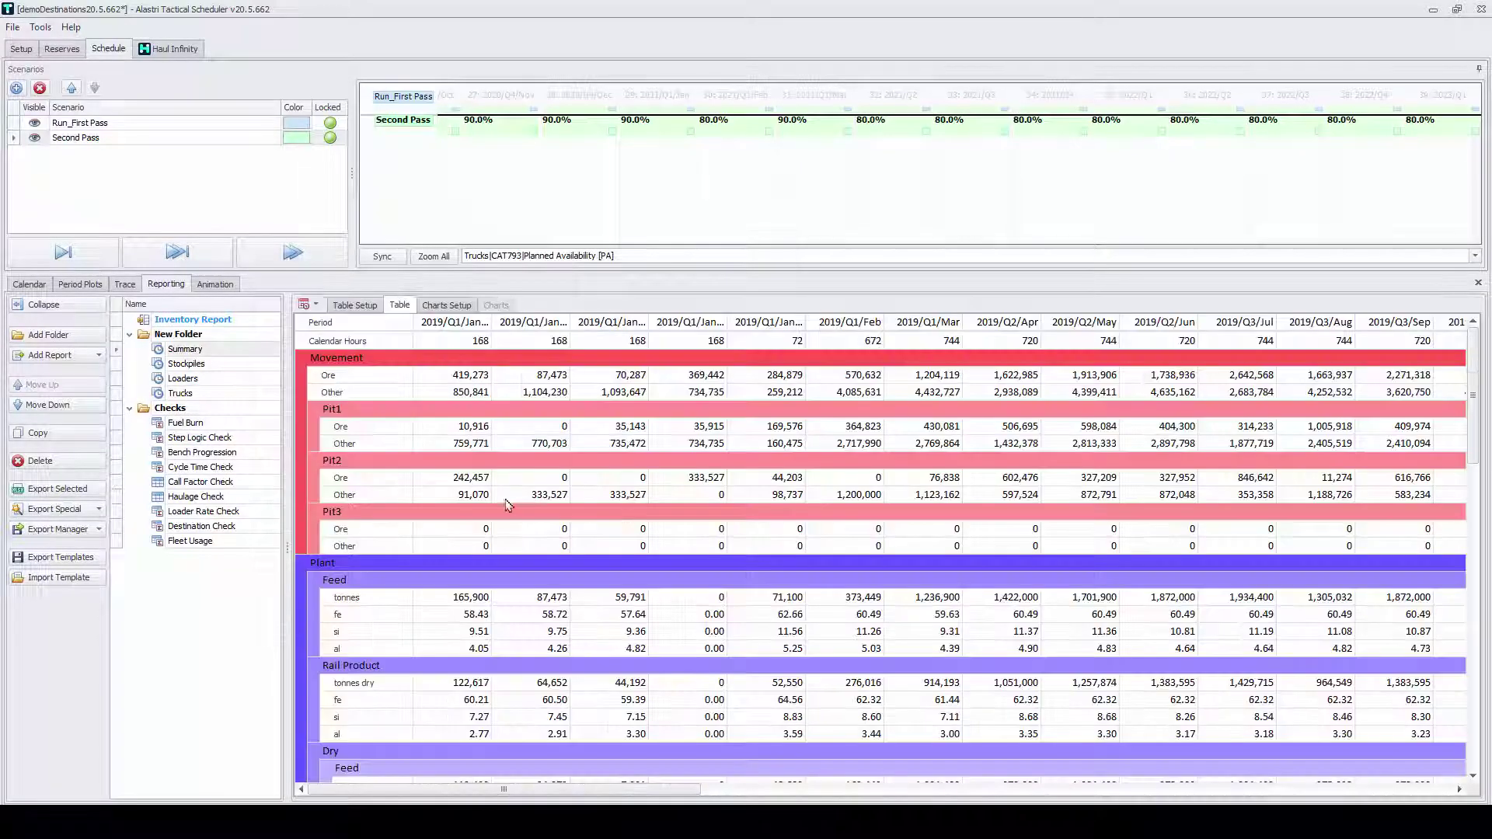
left_click_drag(780, 788, 926, 785)
scroll(583, 569, "down", 1)
scroll(586, 574, "down", 10)
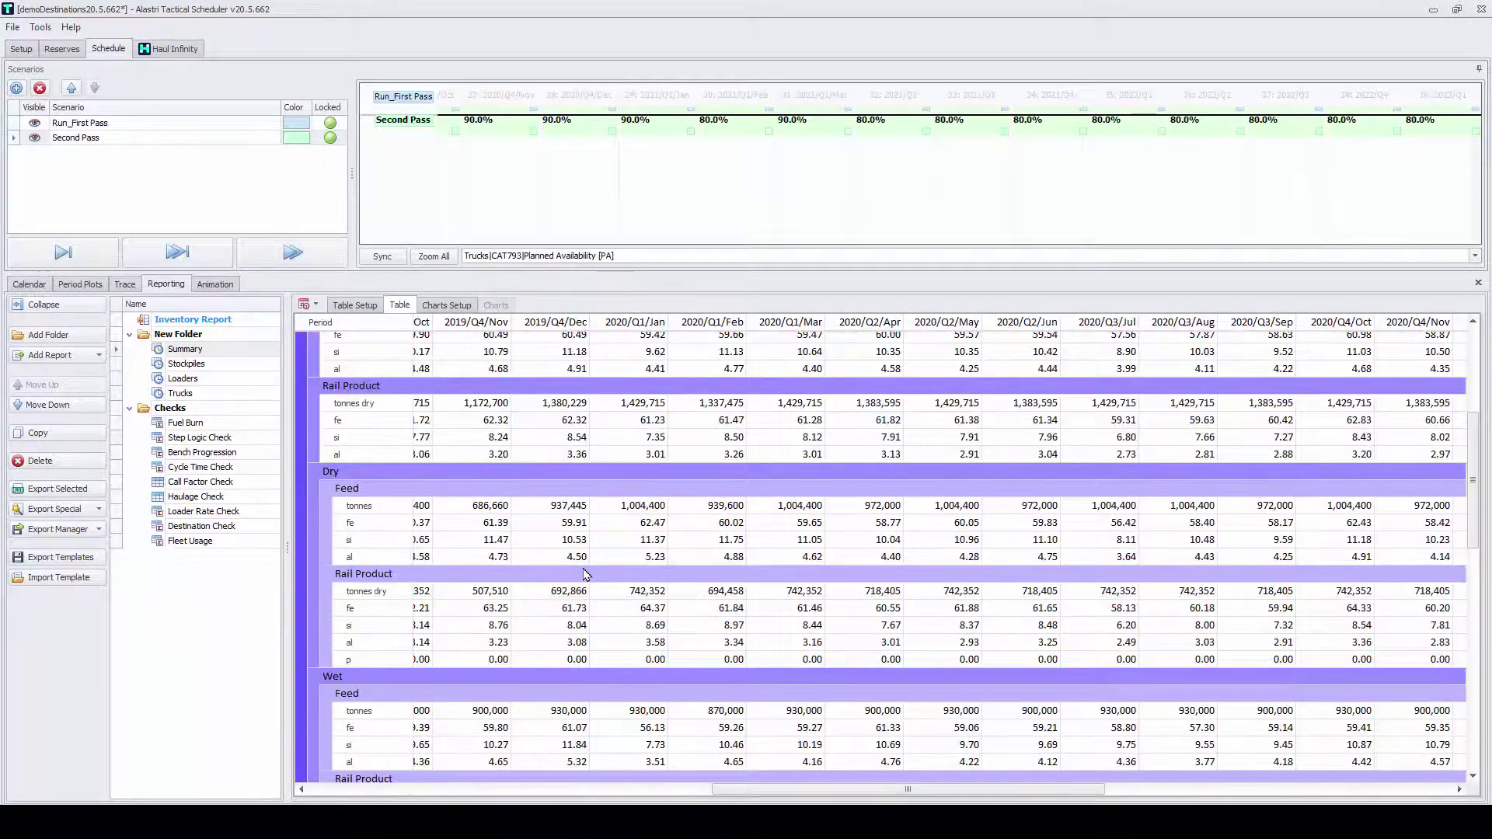
scroll(586, 574, "up", 3)
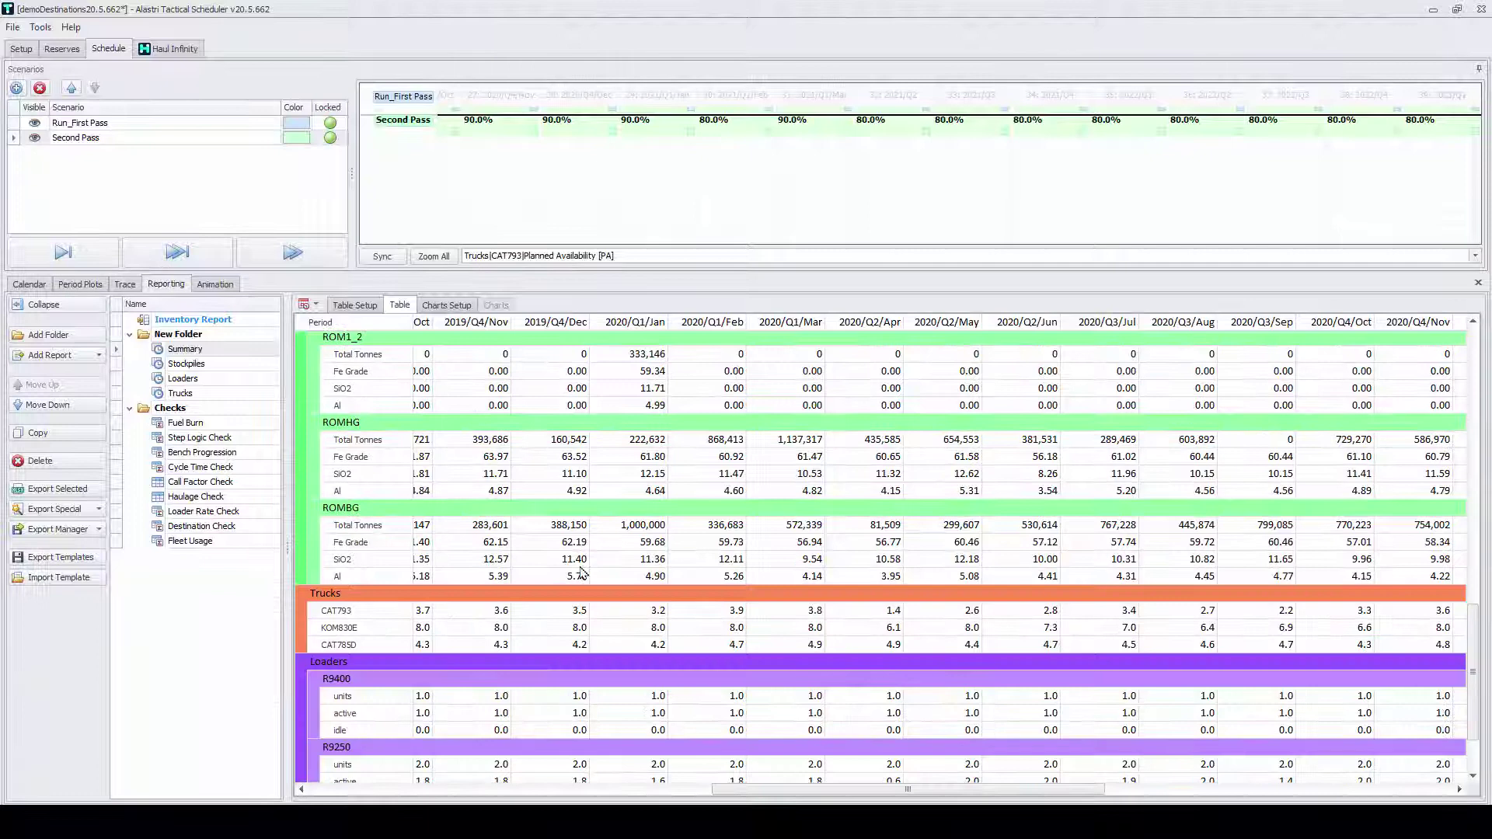
left_click(221, 370)
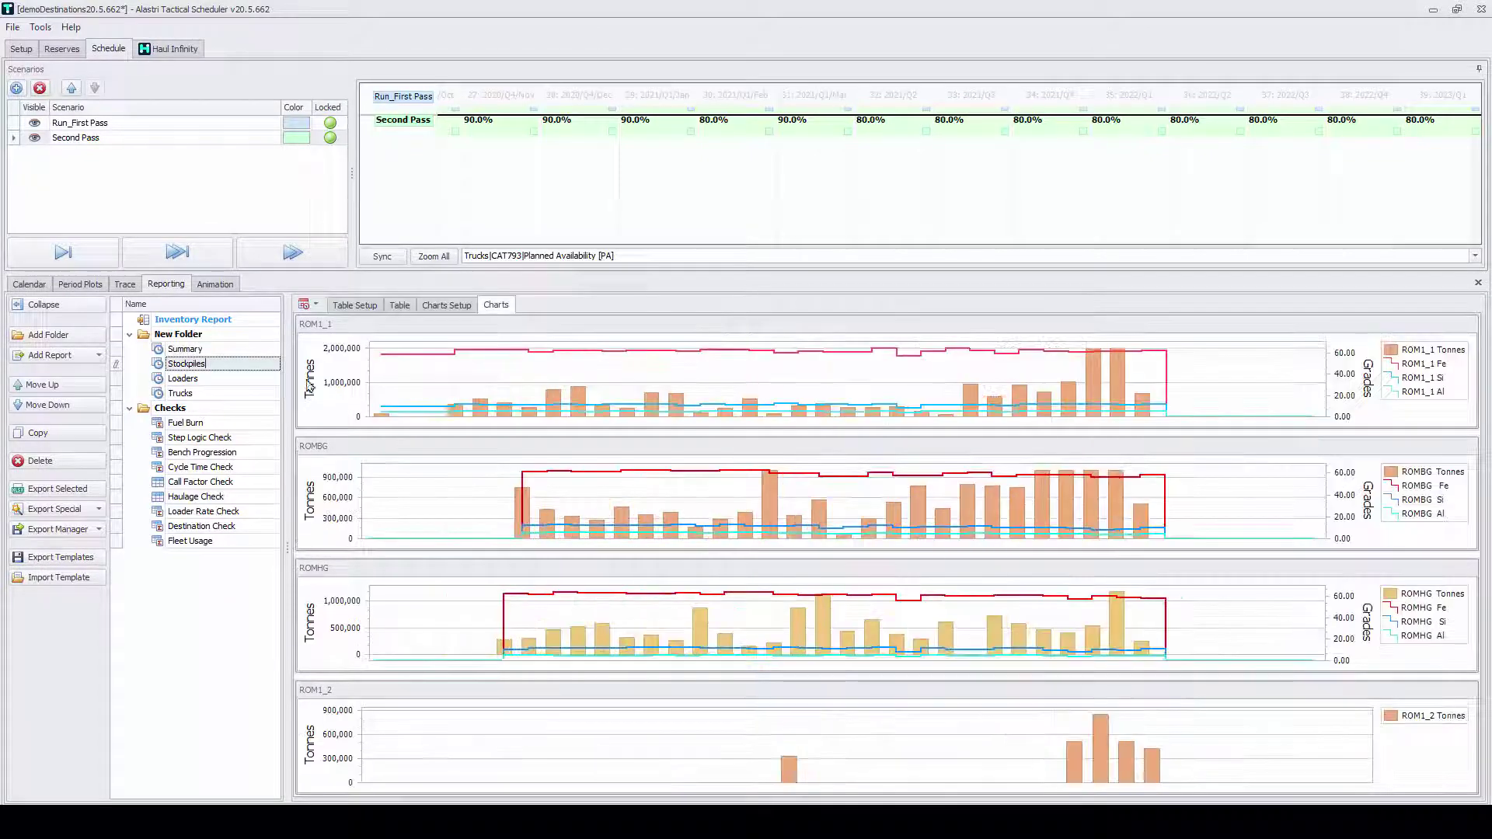
mouse_move(1075, 393)
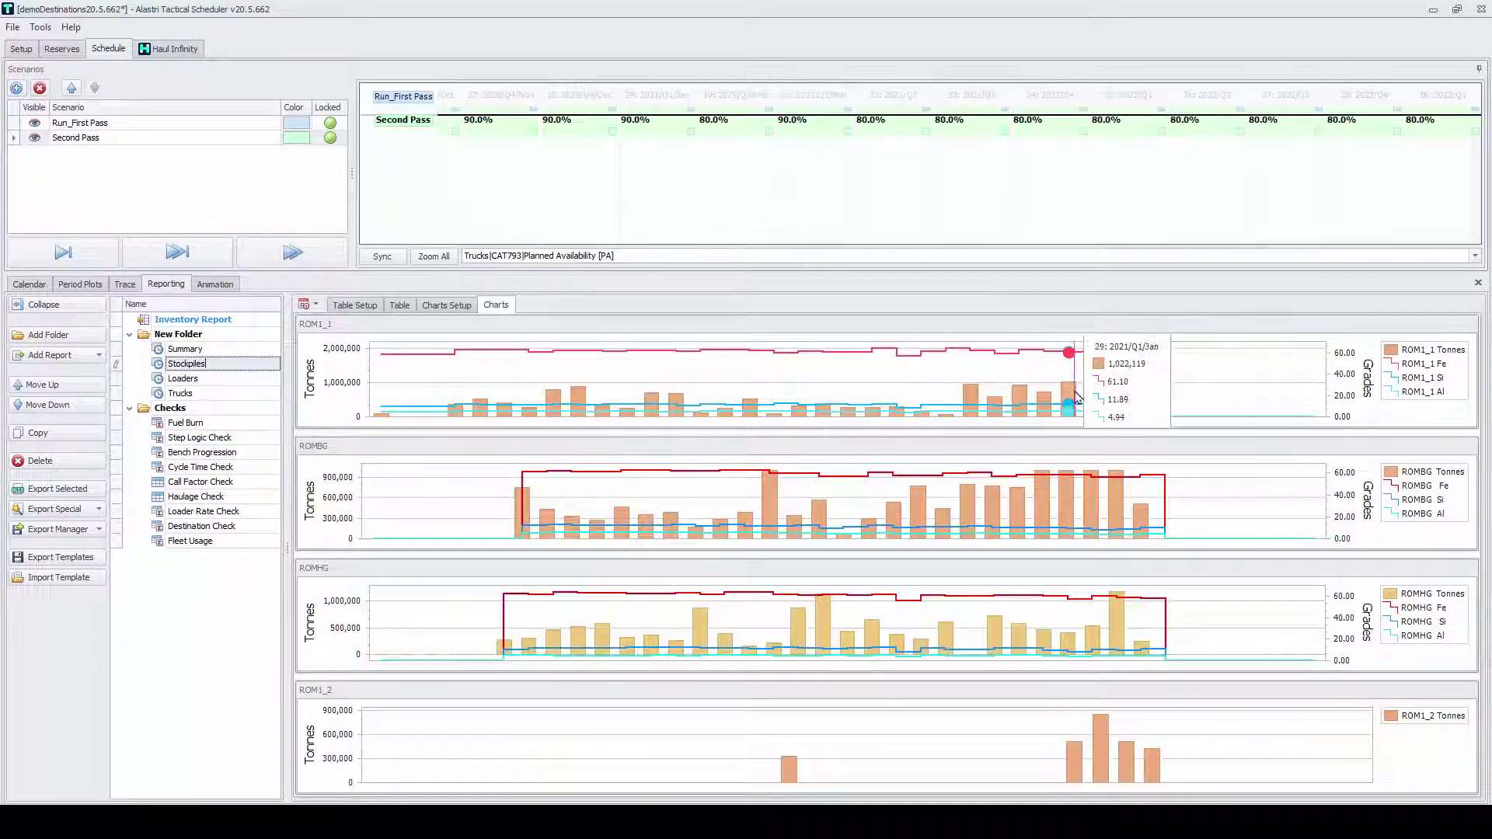
Compare the Loaders report charts between Second Pass and Run_First Pass, and view the Trucks report charts
left_click(222, 382)
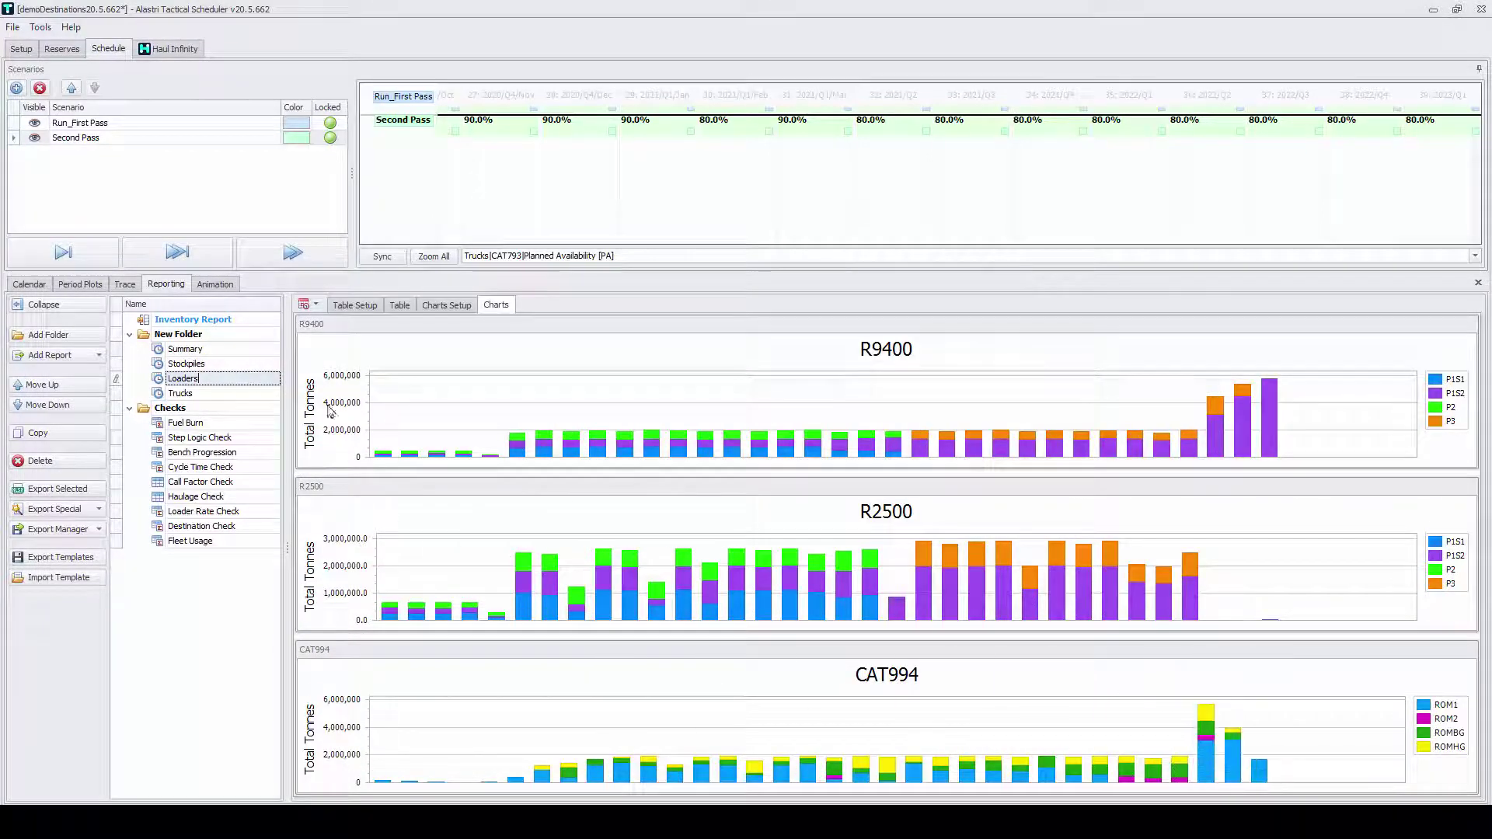
left_click(174, 125)
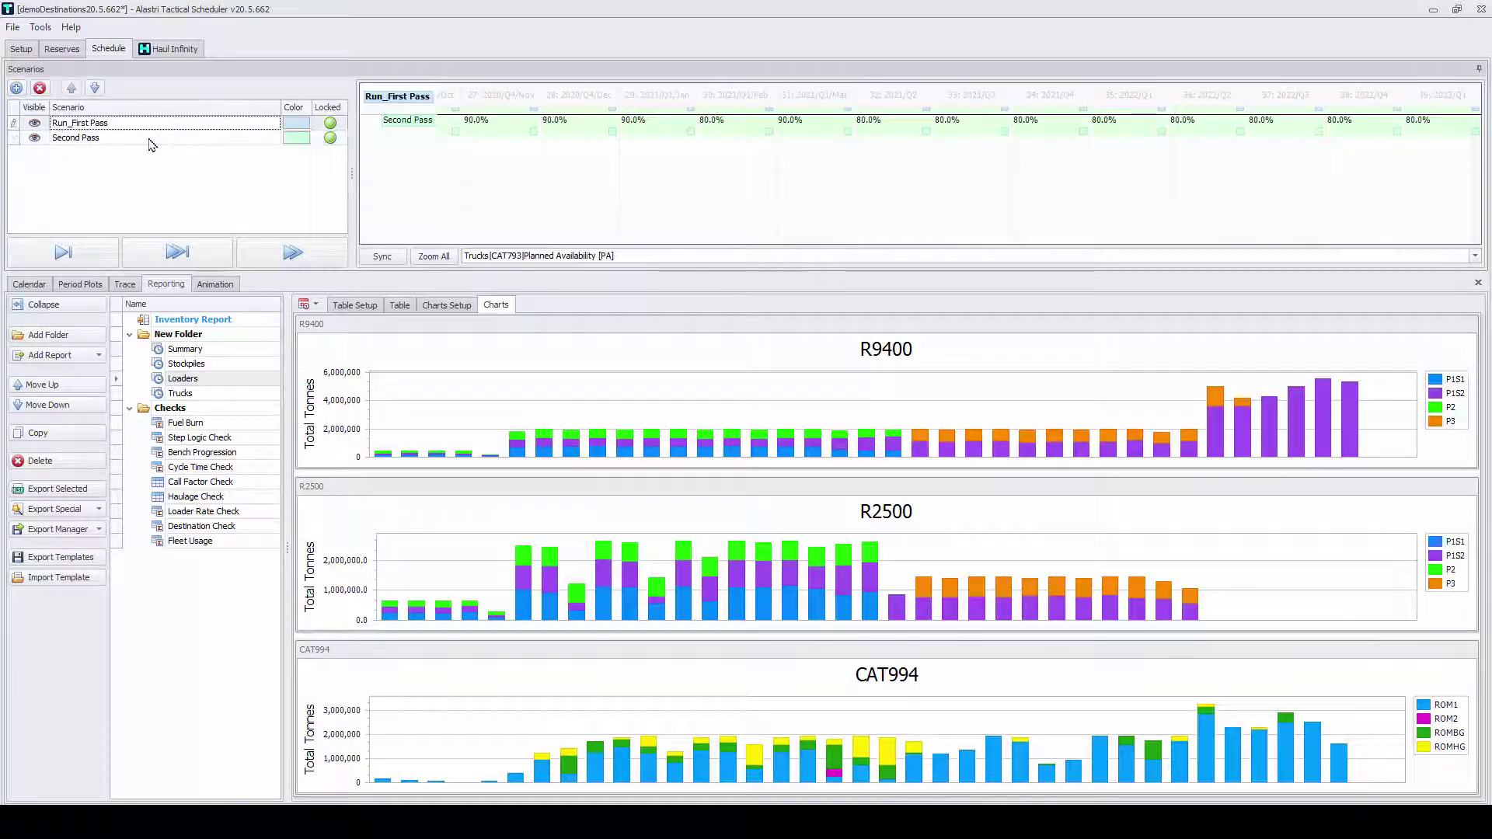
left_click(206, 395)
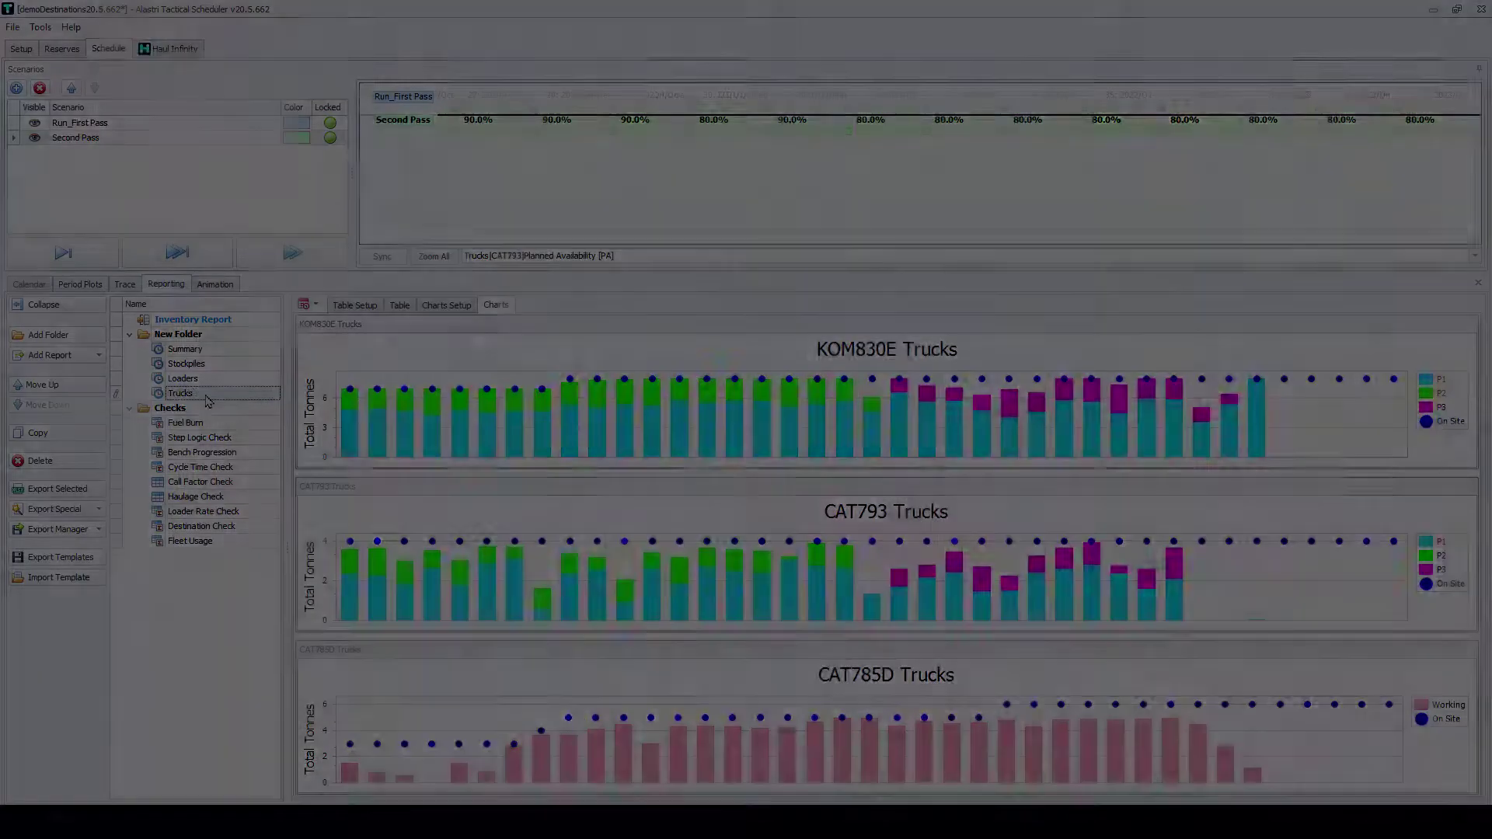